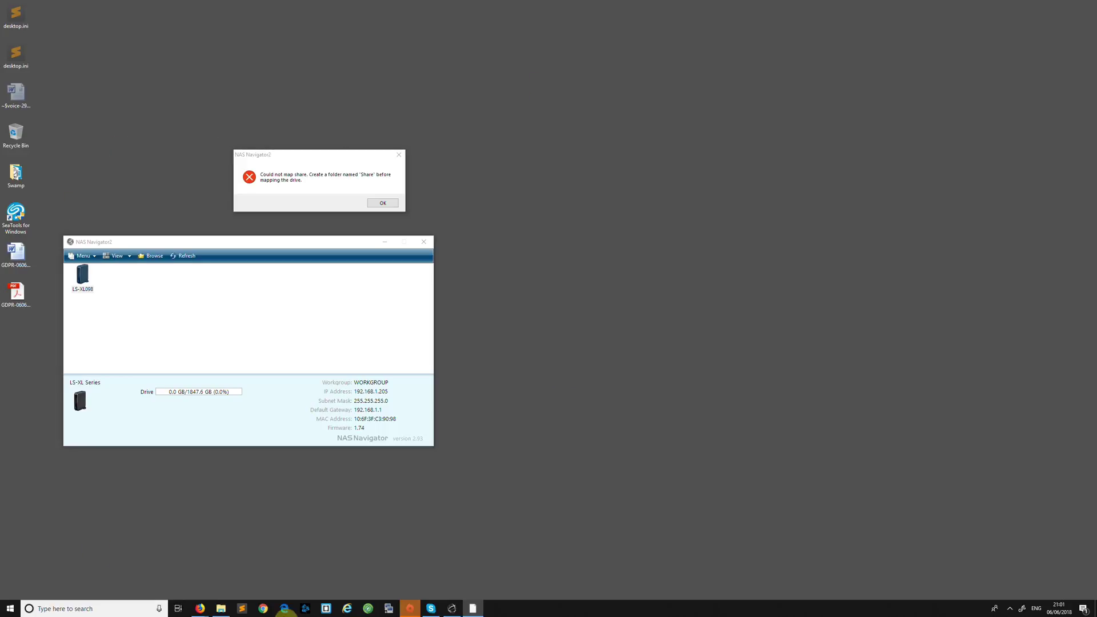
# Step: Dismiss the 'Could not map share' error, move NAS Navigator2 toward the centre, and switch to Firefox
pyautogui.click(383, 203)
pyautogui.moveTo(239, 246); pyautogui.dragTo(330, 168)
pyautogui.hotkey('alt', 'Tab')
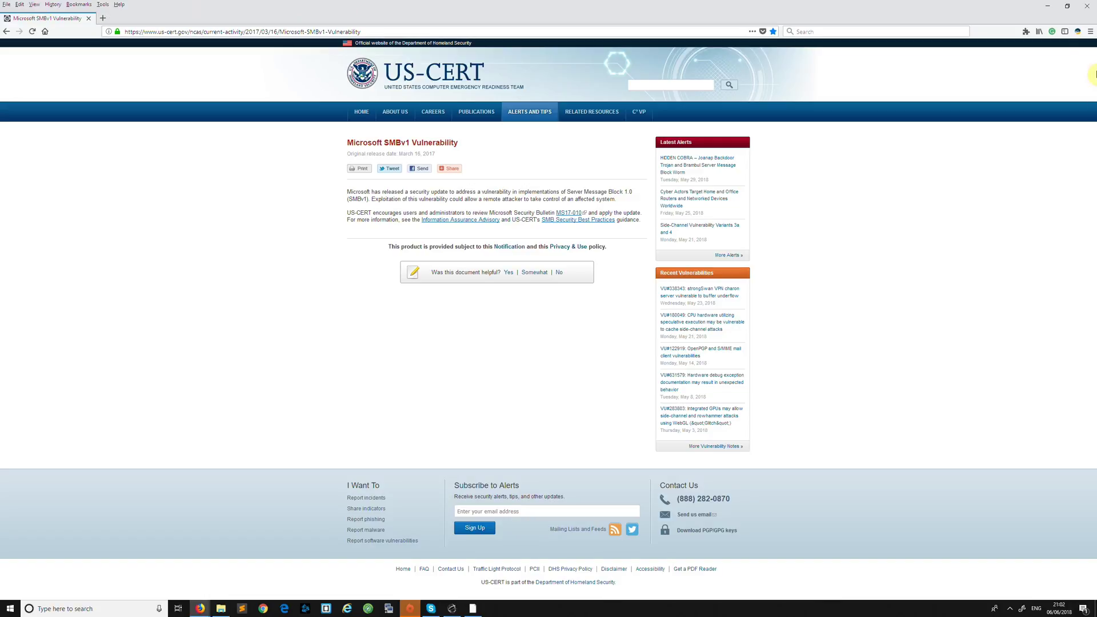
# Step: Put away the Firefox window showing the US-CERT SMBv1 advisory to reveal NAS Navigator2
pyautogui.doubleClick(1019, 17)
pyautogui.press('super+Down')
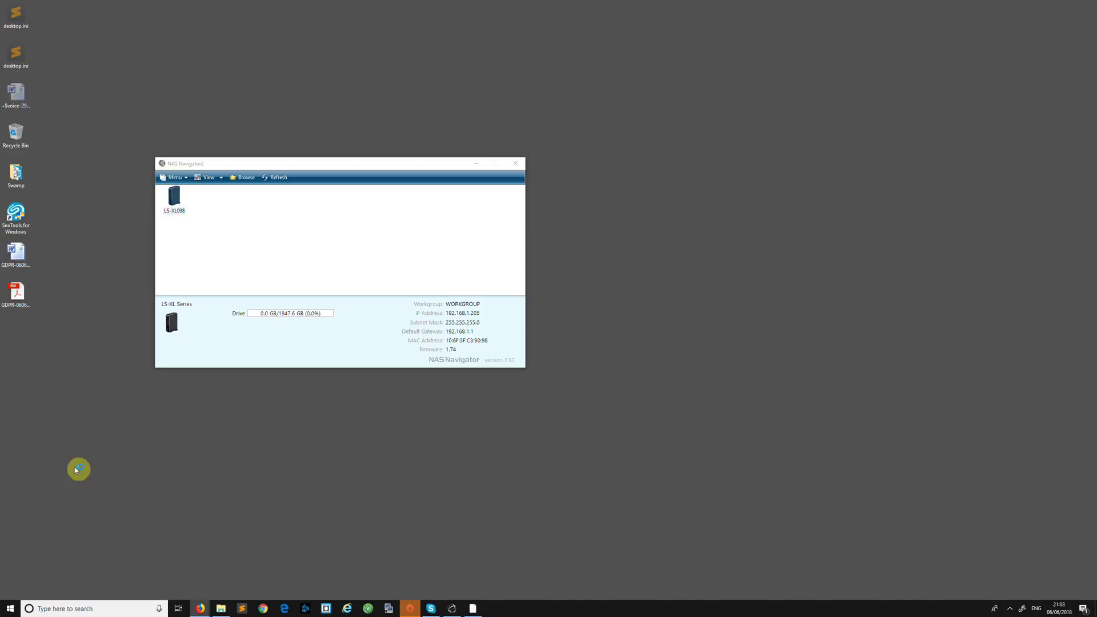
# Step: Search Windows for 'features' to find 'Turn Windows features on or off'
pyautogui.click(85, 607)
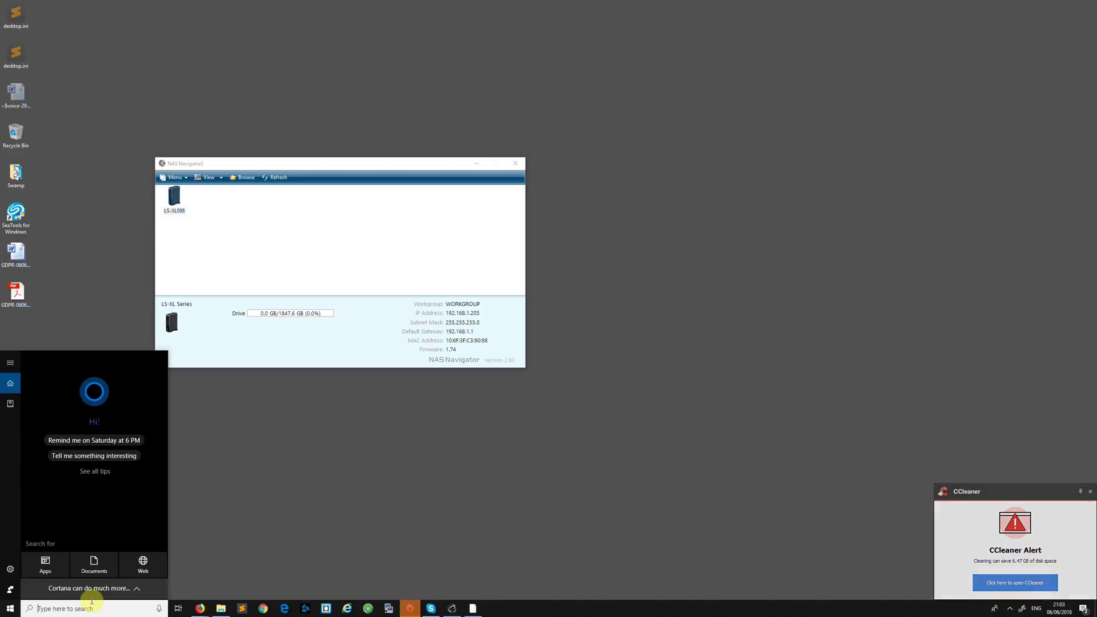
pyautogui.write('features')
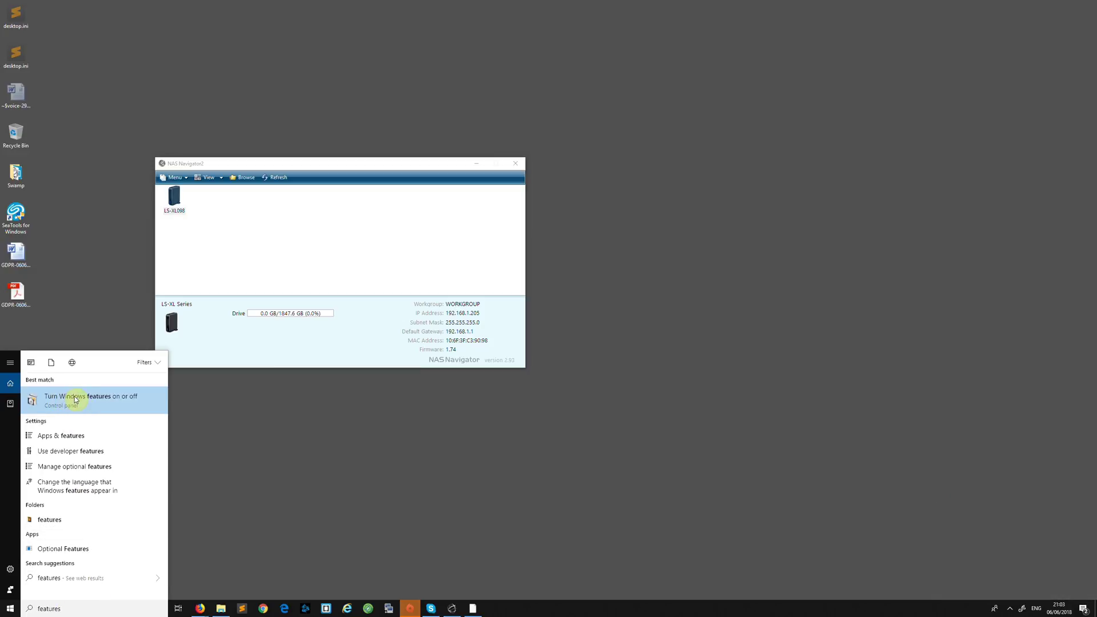
# Step: Open Windows Features beside NAS Navigator2 and scroll to SMB 1.0/CIFS File Sharing Support
pyautogui.click(115, 401)
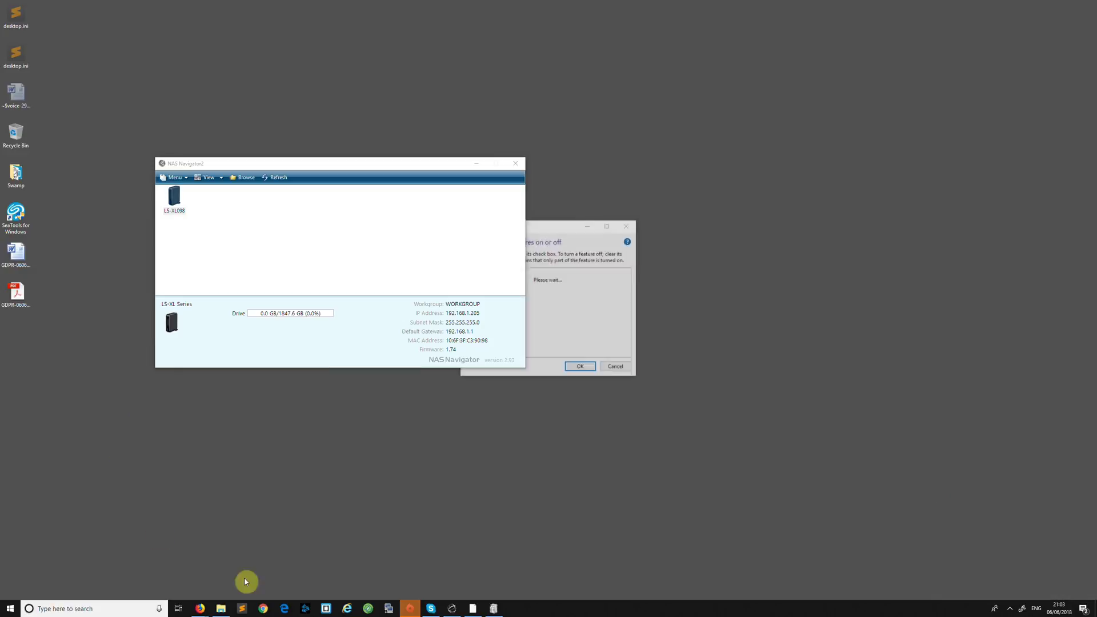
pyautogui.moveTo(578, 228); pyautogui.dragTo(811, 253)
pyautogui.moveTo(757, 224); pyautogui.dragTo(679, 213)
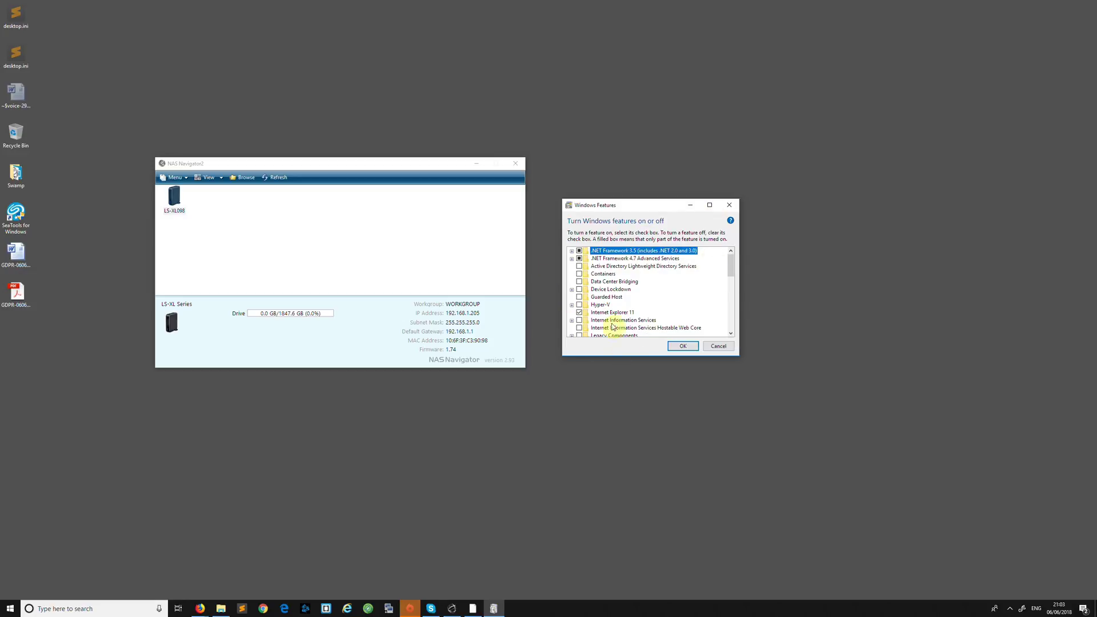
pyautogui.moveTo(732, 271); pyautogui.dragTo(732, 307)
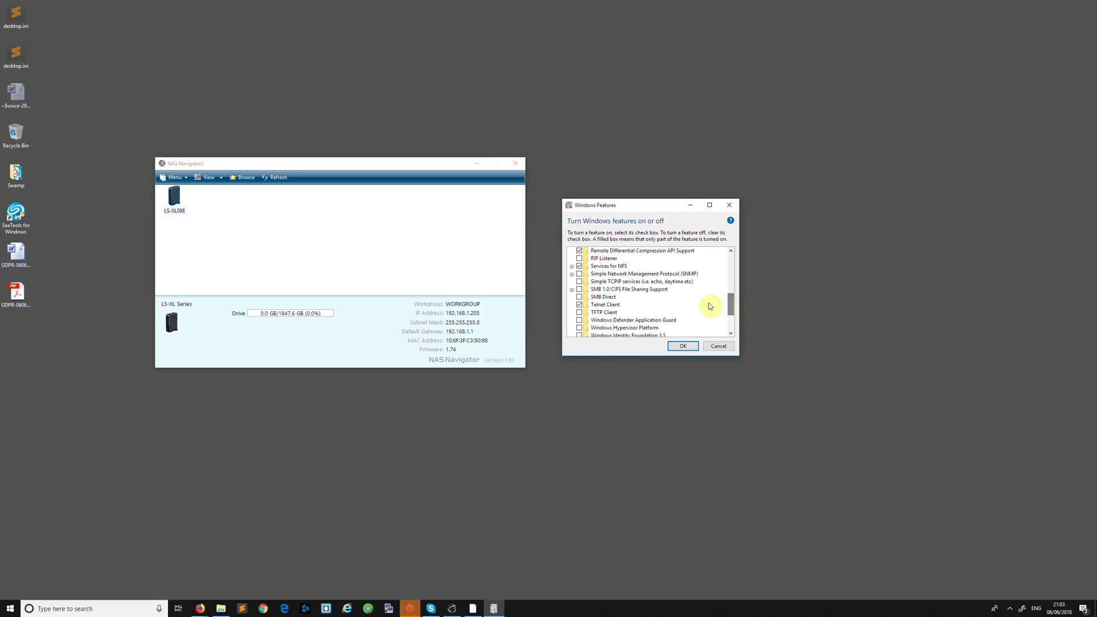
# Step: Expand SMB 1.0/CIFS File Sharing Support, leave it unchecked, and cancel the dialog without changes
pyautogui.click(572, 289)
pyautogui.click(579, 289)
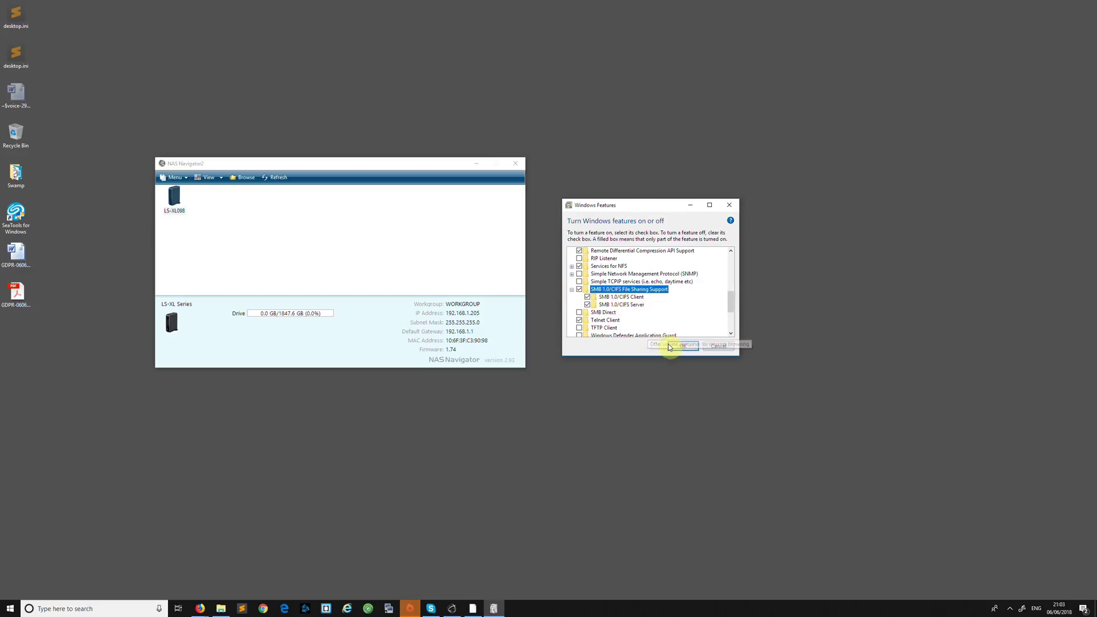
pyautogui.click(580, 290)
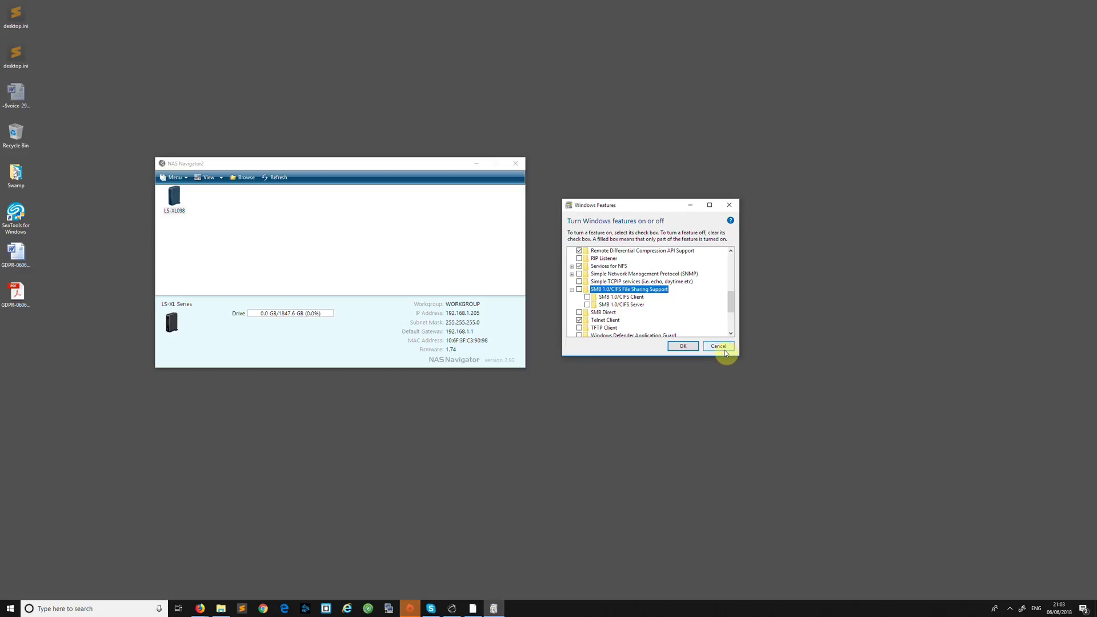
pyautogui.click(721, 351)
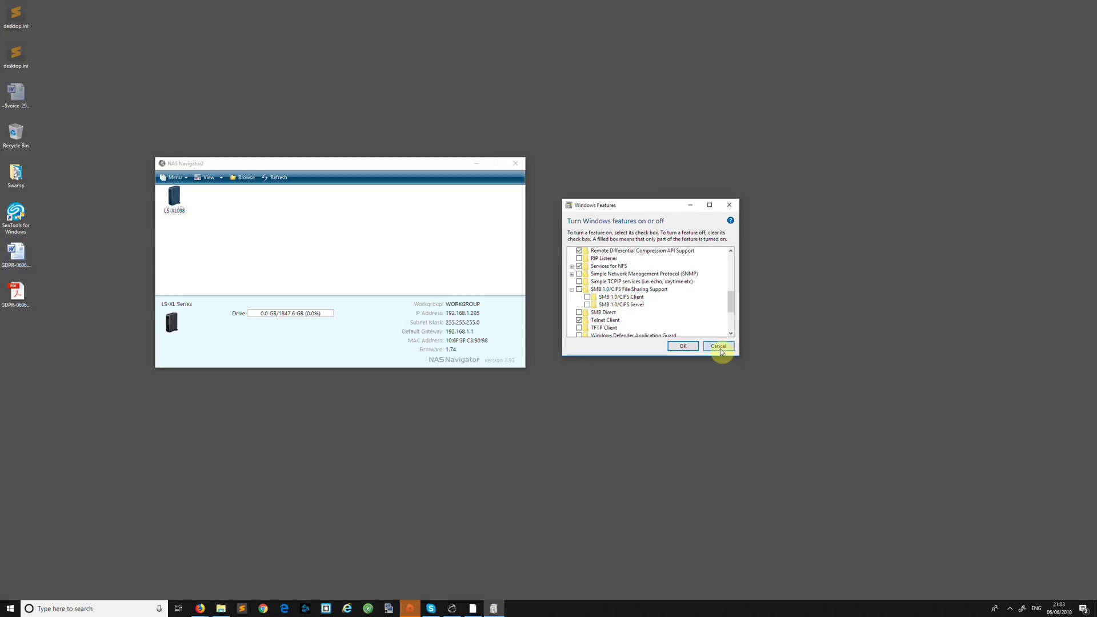
pyautogui.moveTo(295, 170); pyautogui.dragTo(415, 211)
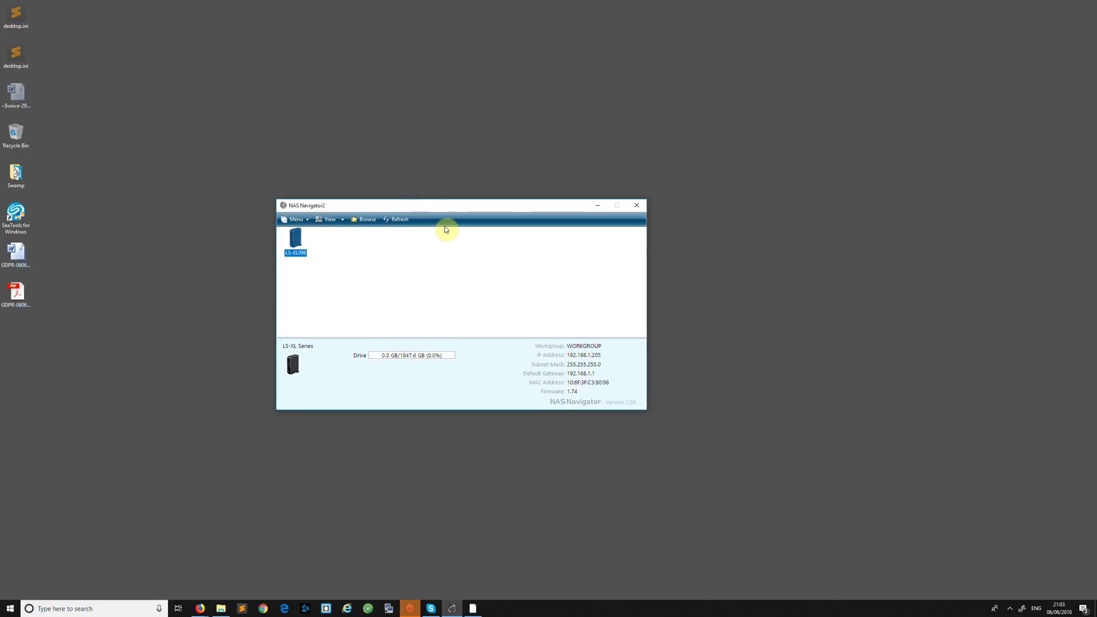
# Step: Shift the NAS Navigator2 window right and up near mid-screen, then open Windows search
pyautogui.moveTo(399, 206); pyautogui.dragTo(443, 203)
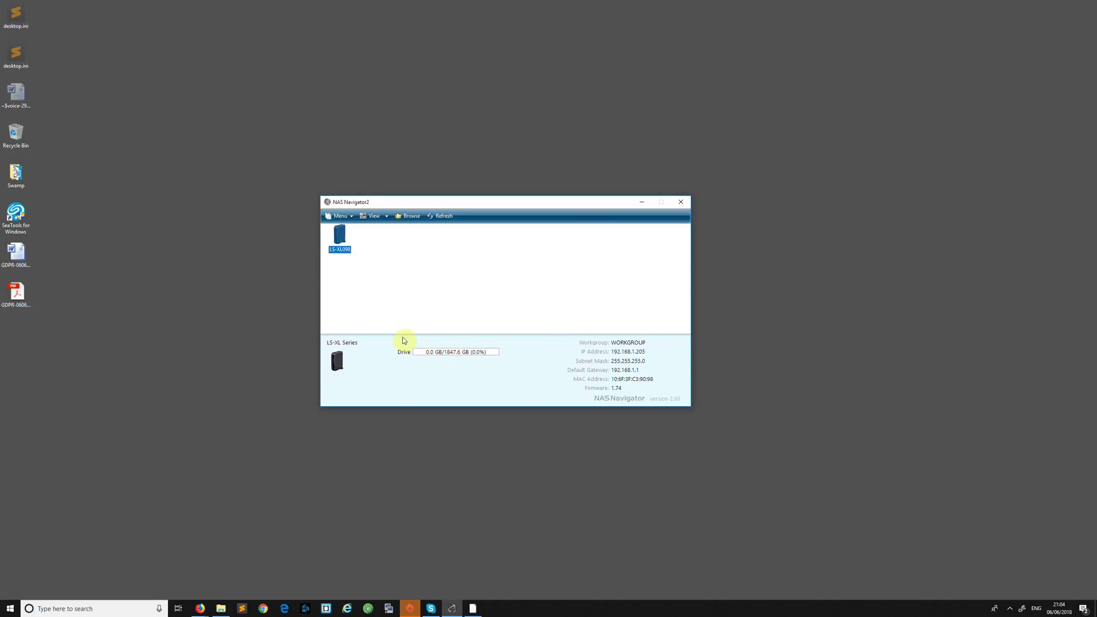
pyautogui.moveTo(496, 202); pyautogui.dragTo(522, 193)
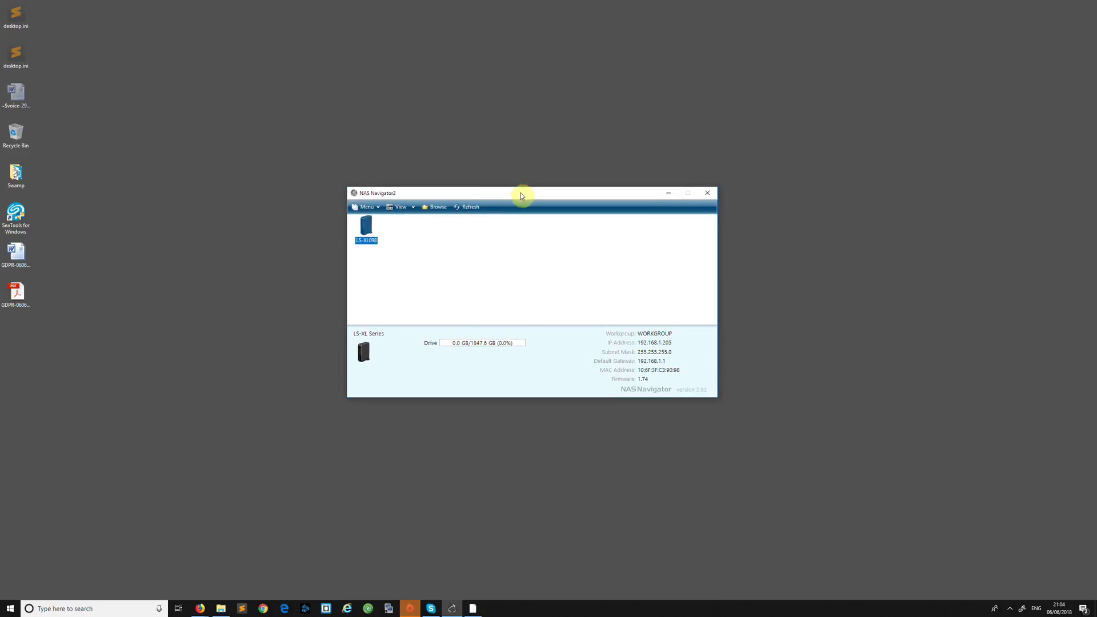
pyautogui.click(122, 606)
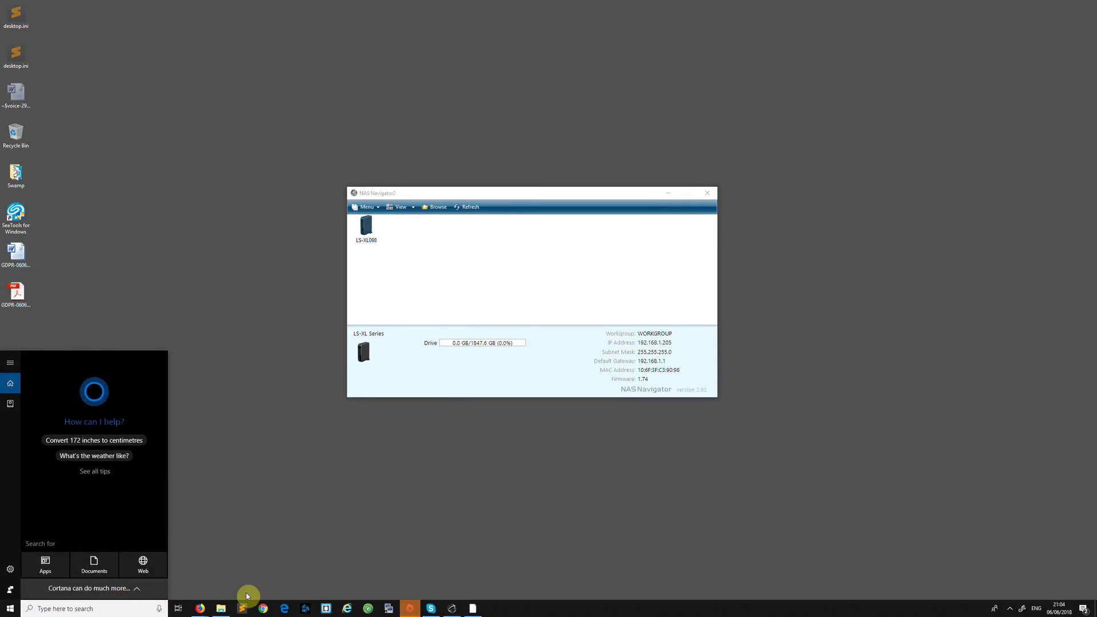
# Step: Open the Pluto (T:) video folder beside NAS Navigator2 and launch acp_commander-156-win.exe
pyautogui.click(220, 609)
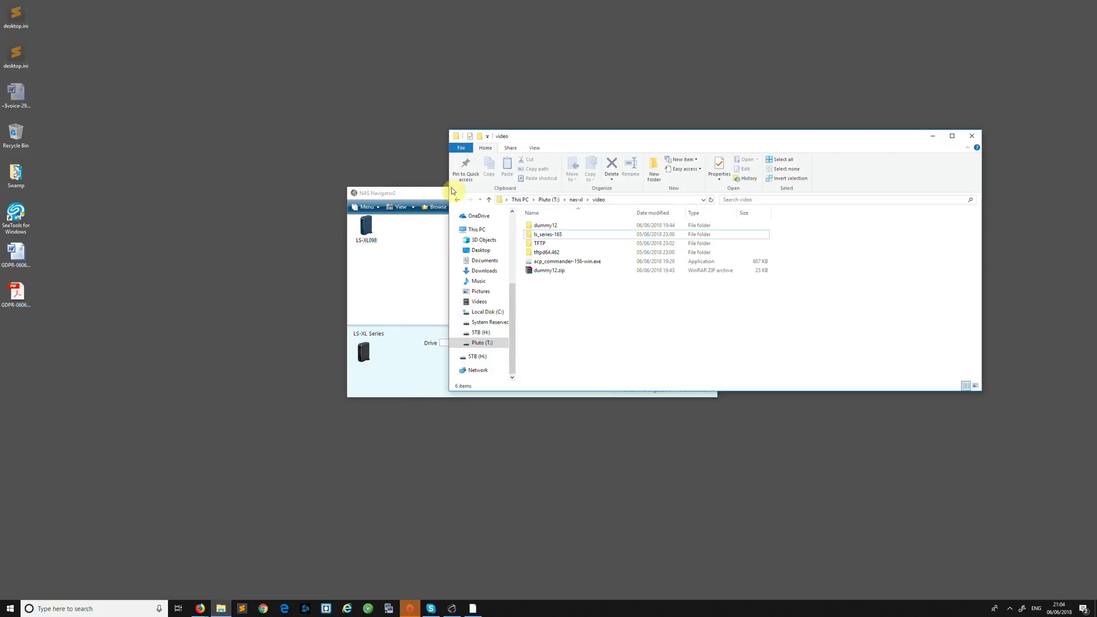
pyautogui.moveTo(420, 194); pyautogui.dragTo(161, 110)
pyautogui.moveTo(536, 143); pyautogui.dragTo(560, 113)
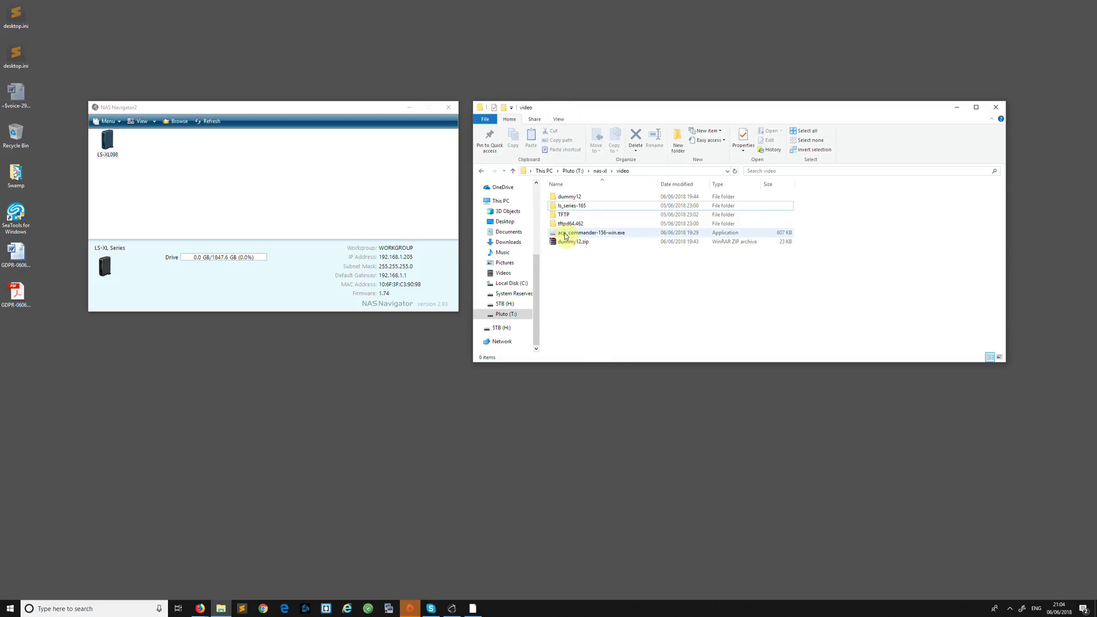
pyautogui.moveTo(566, 237)
pyautogui.doubleClick(594, 236)
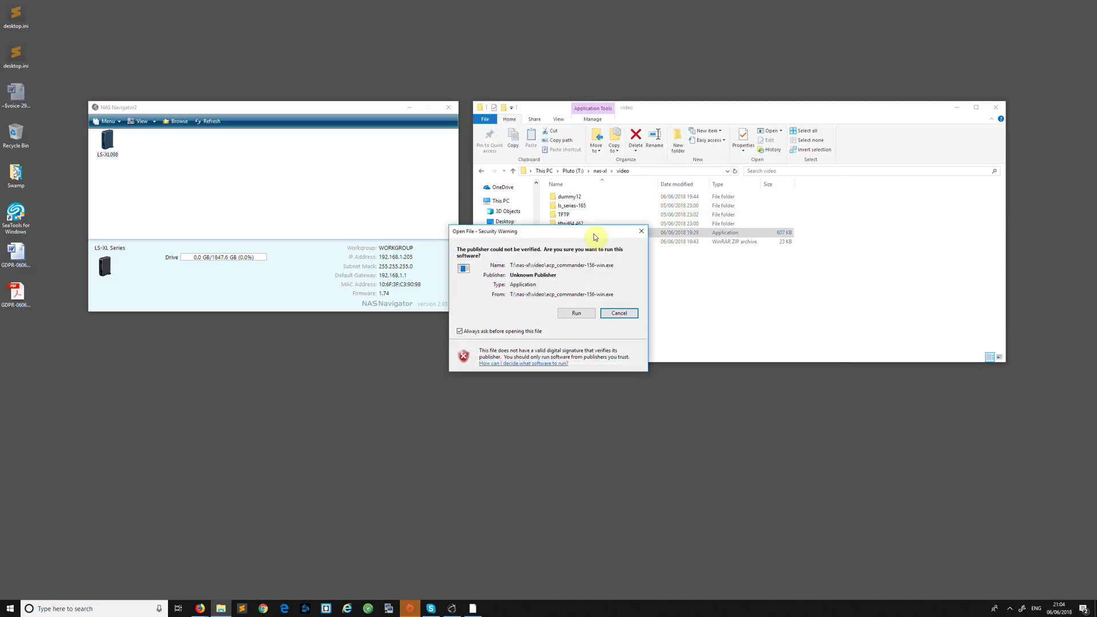
# Step: Allow ACP Commander to run, hide File Explorer, and start entering the NAS admin password
pyautogui.click(577, 313)
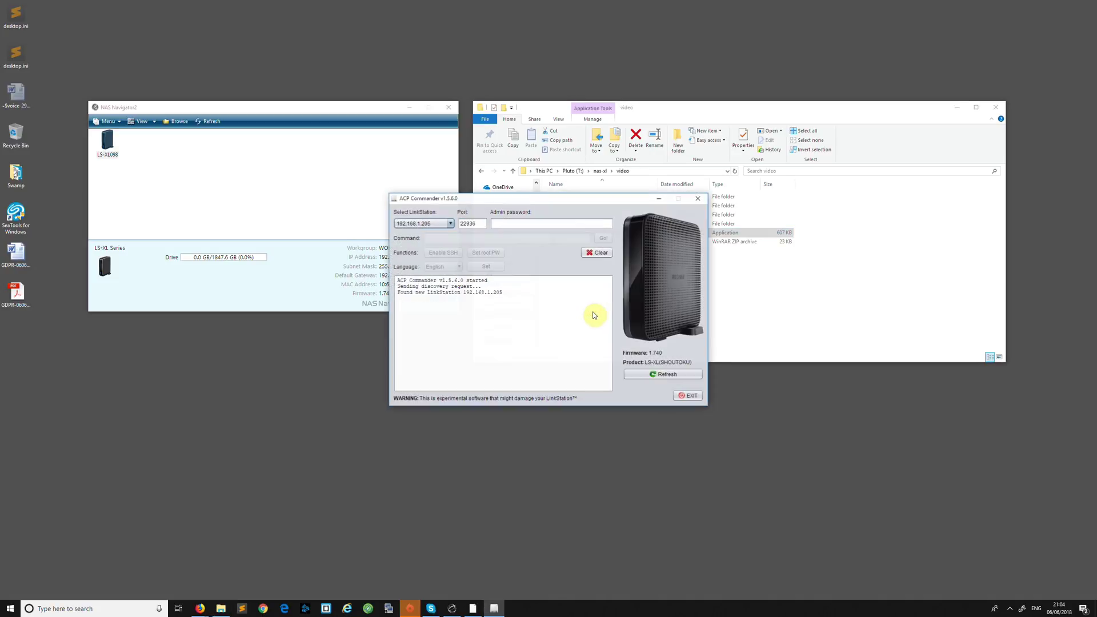
pyautogui.moveTo(535, 199); pyautogui.dragTo(620, 111)
pyautogui.click(954, 107)
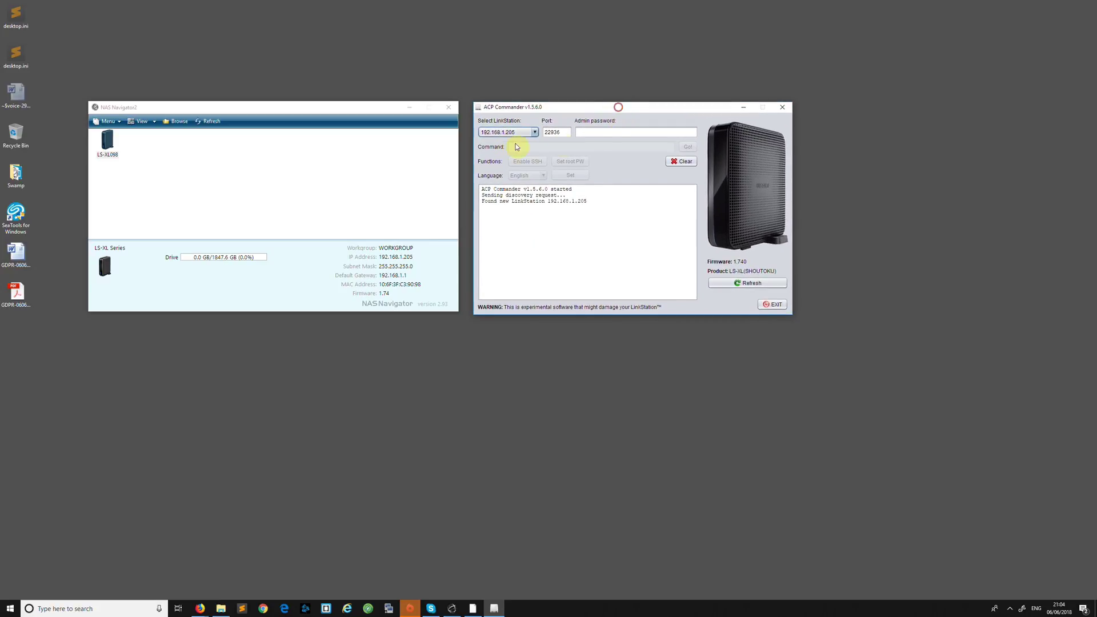
pyautogui.click(600, 135)
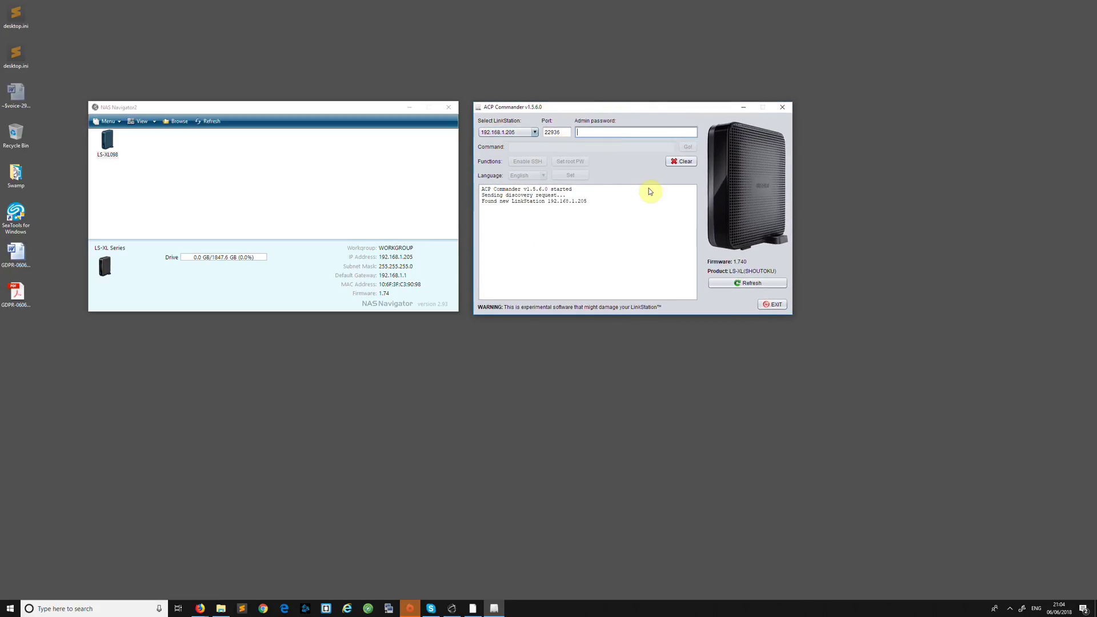
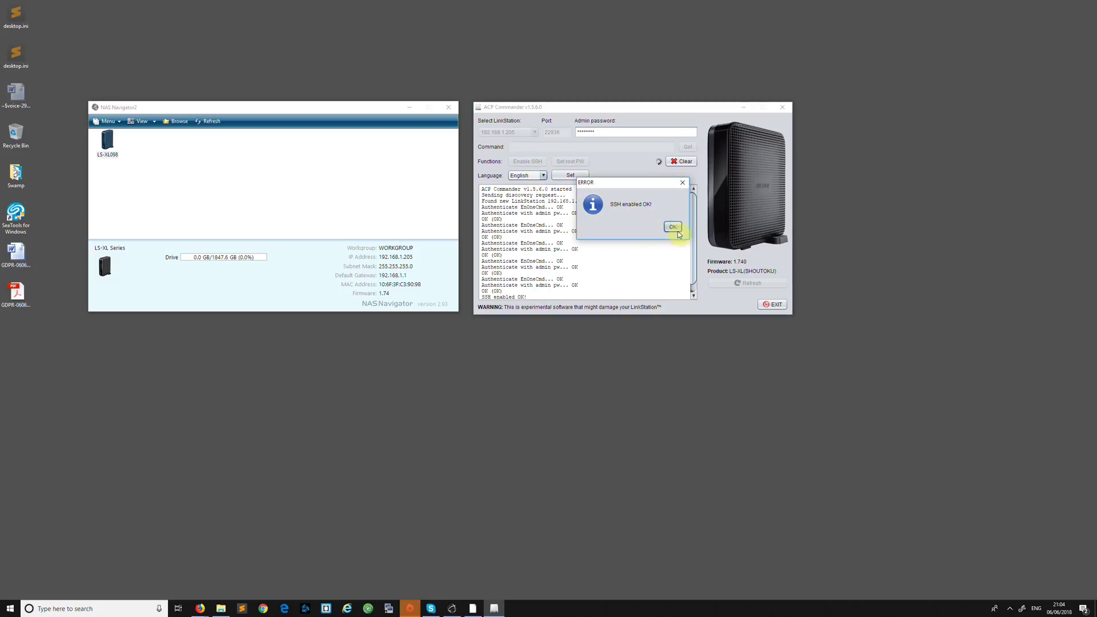
# Step: Dismiss the 'SSH enabled OK!' message and start setting a new root password on the LinkStation
pyautogui.click(672, 226)
pyautogui.click(576, 164)
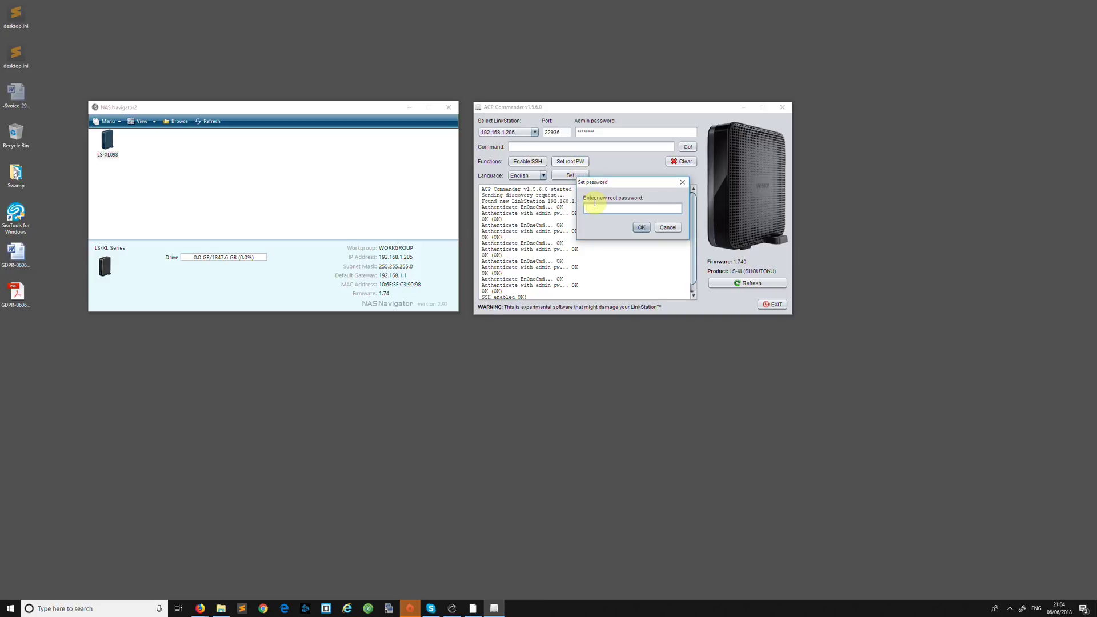
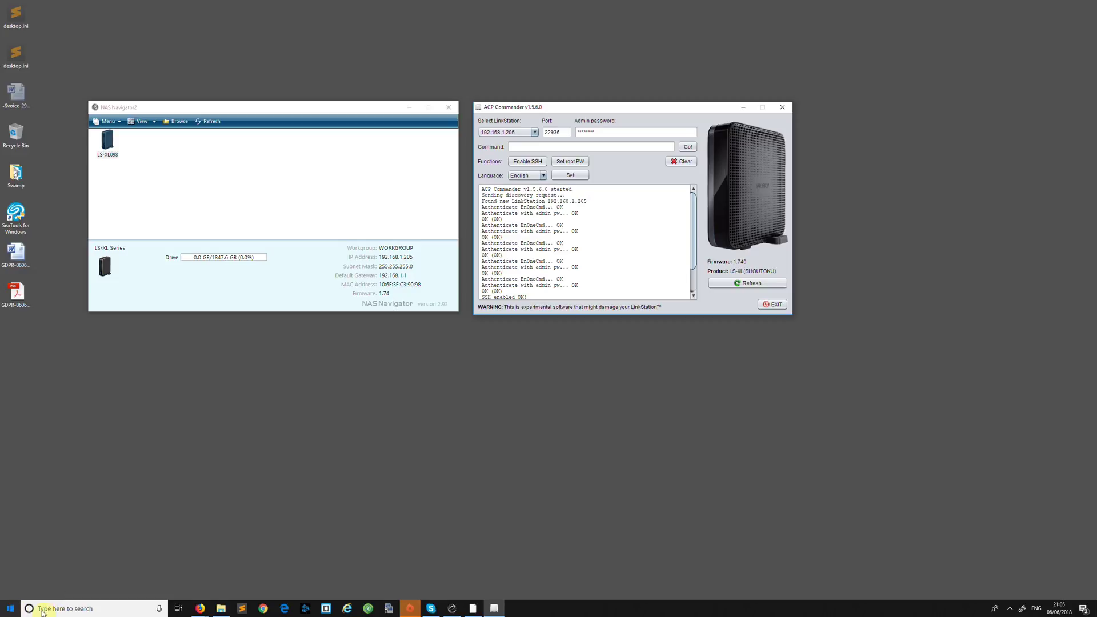
# Step: Search for 'winscp' in Windows search and launch WinSCP from the best match
pyautogui.click(59, 610)
pyautogui.write('winscp')
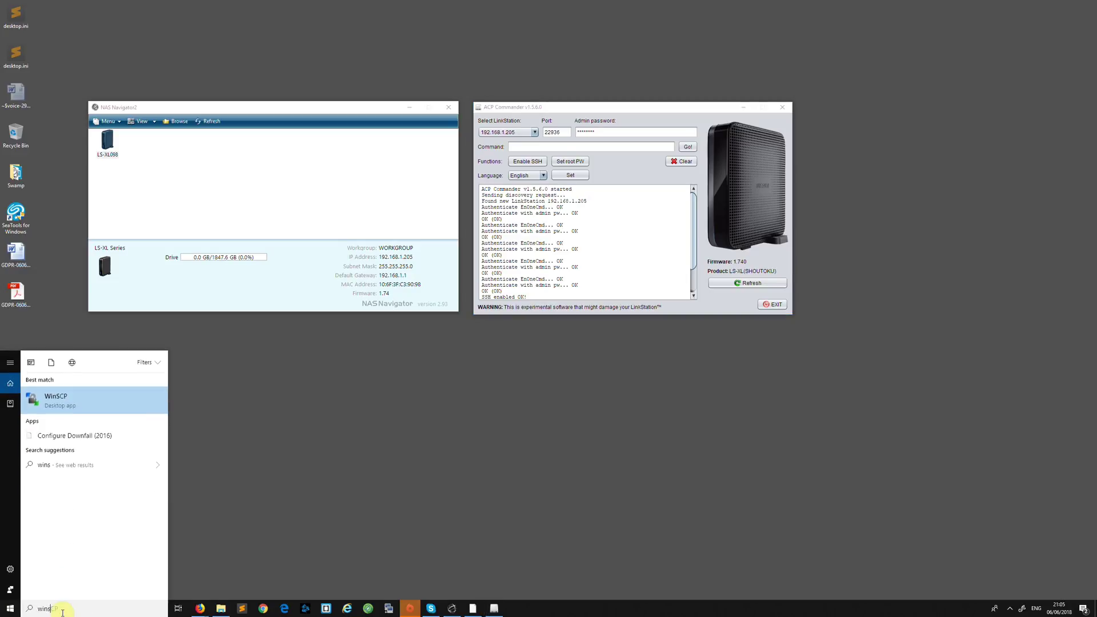
pyautogui.click(72, 401)
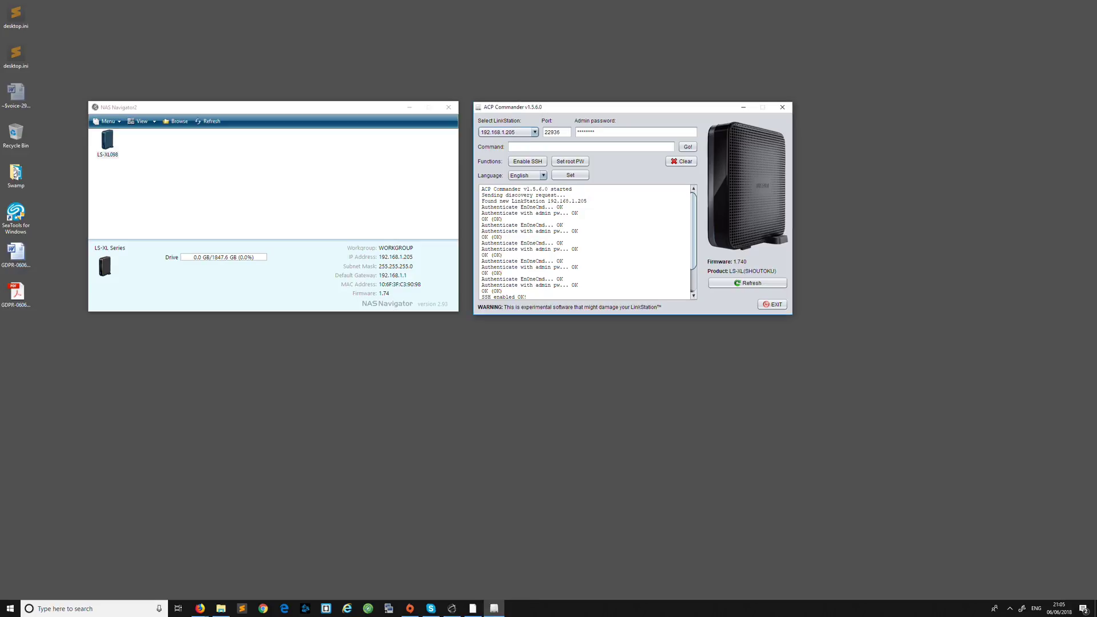
pyautogui.click(103, 609)
pyautogui.write('win')
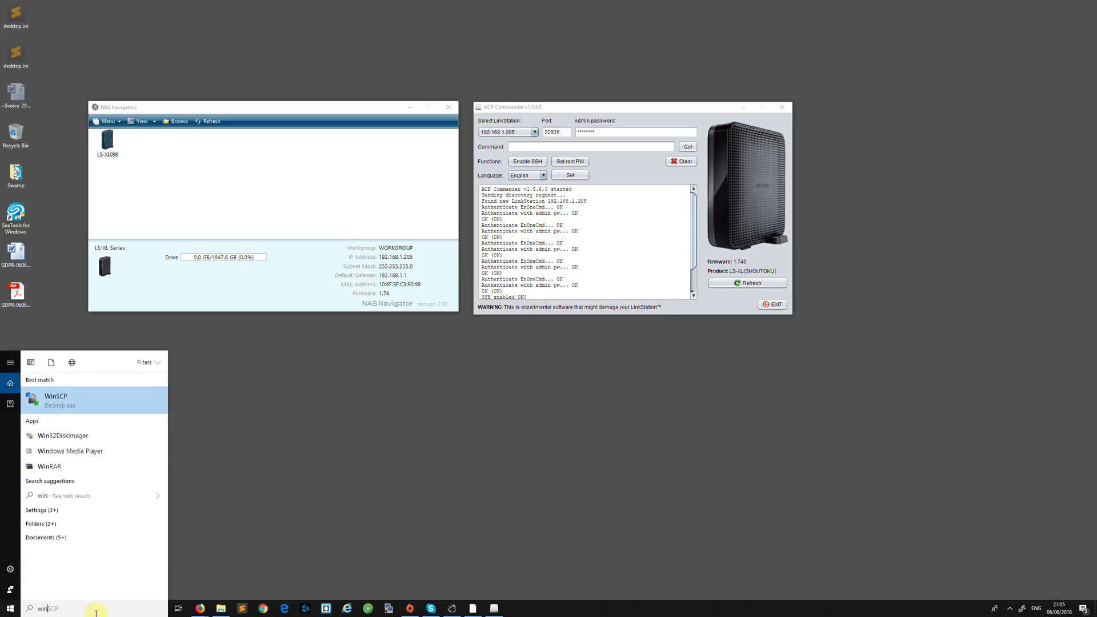
pyautogui.click(71, 410)
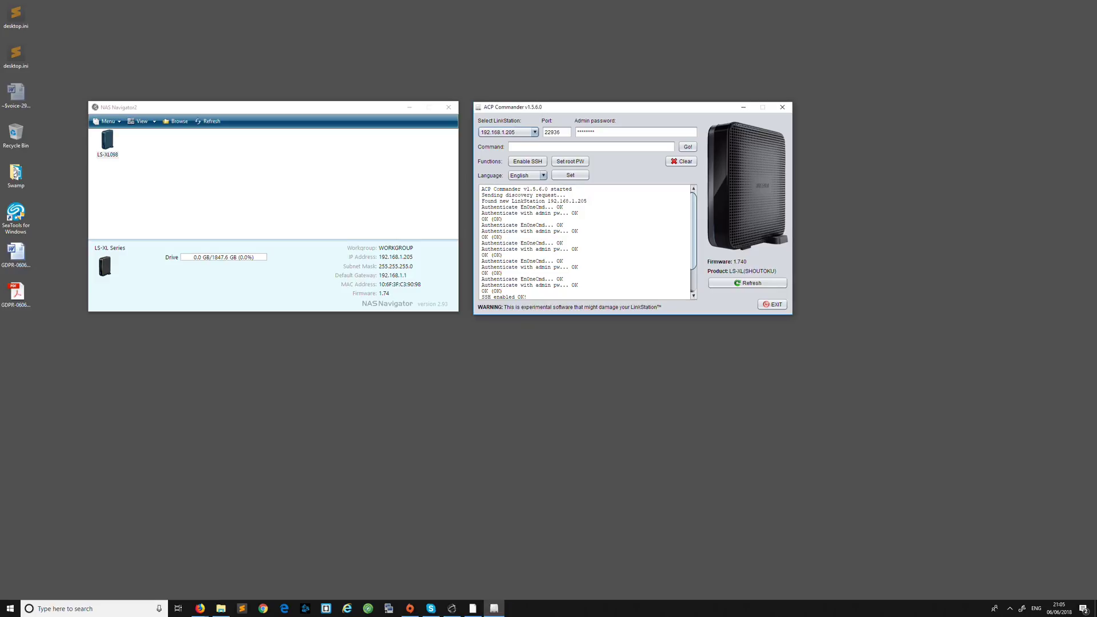
pyautogui.click(123, 607)
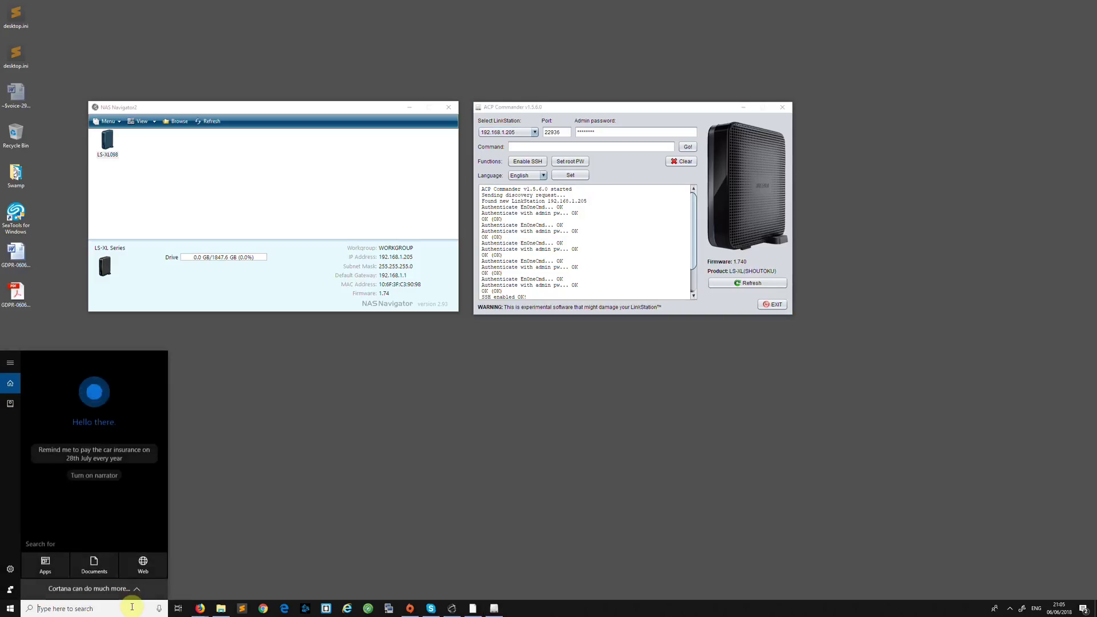
pyautogui.write('winscp')
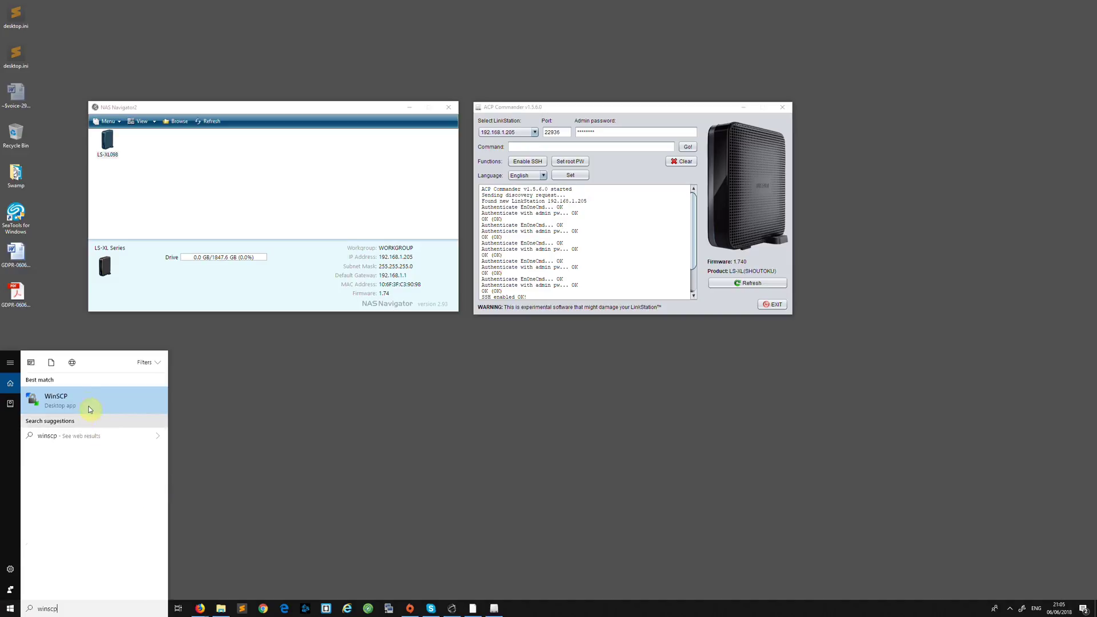
pyautogui.click(47, 397)
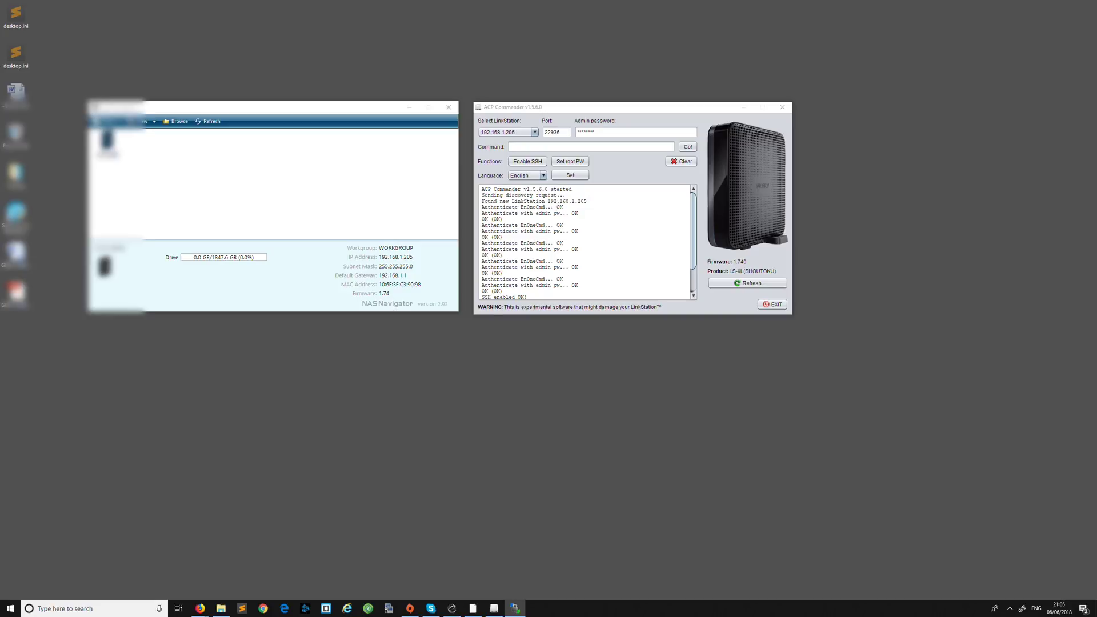
# Step: Maximize WinSCP and start a new session to host 192.168.1.205 with user root
pyautogui.moveTo(286, 284); pyautogui.dragTo(517, 208)
pyautogui.doubleClick(517, 209)
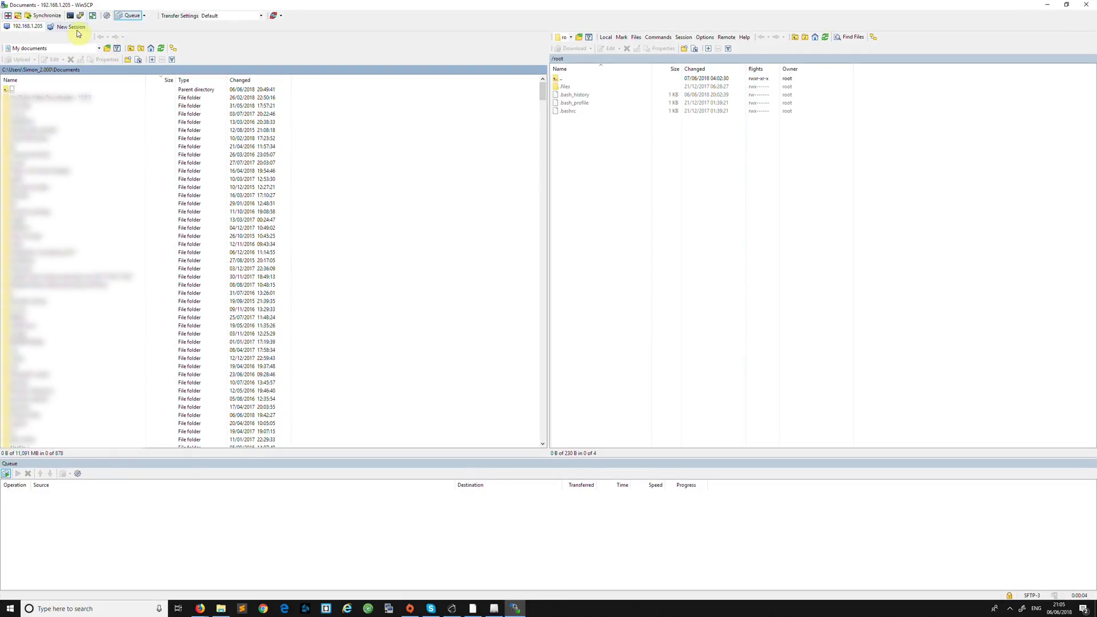
pyautogui.click(71, 27)
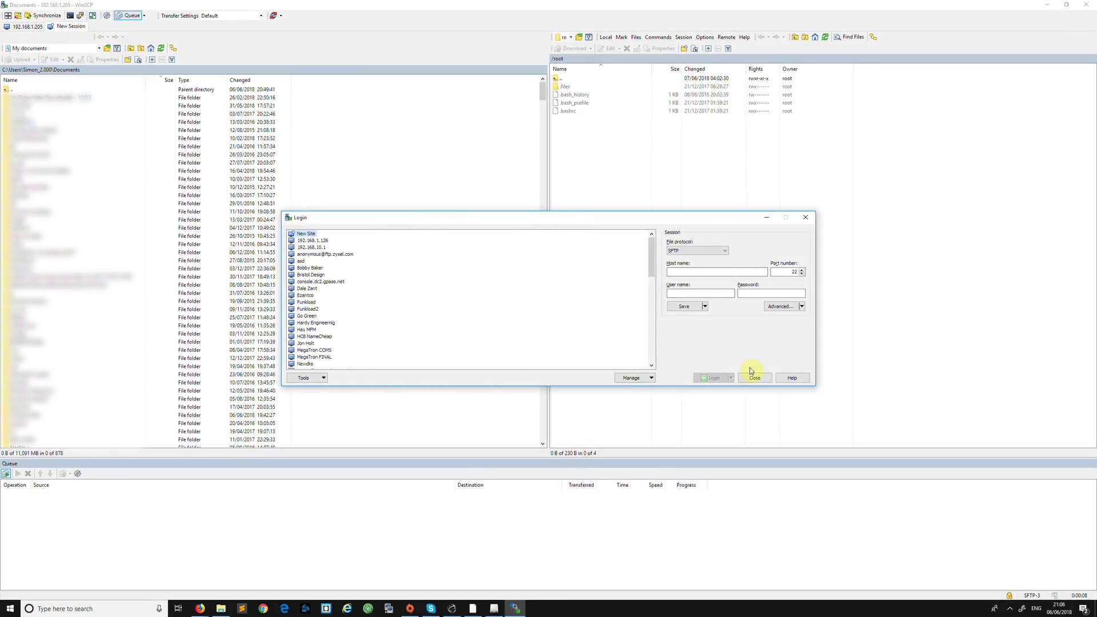
pyautogui.click(709, 275)
pyautogui.write('192.168.1.205')
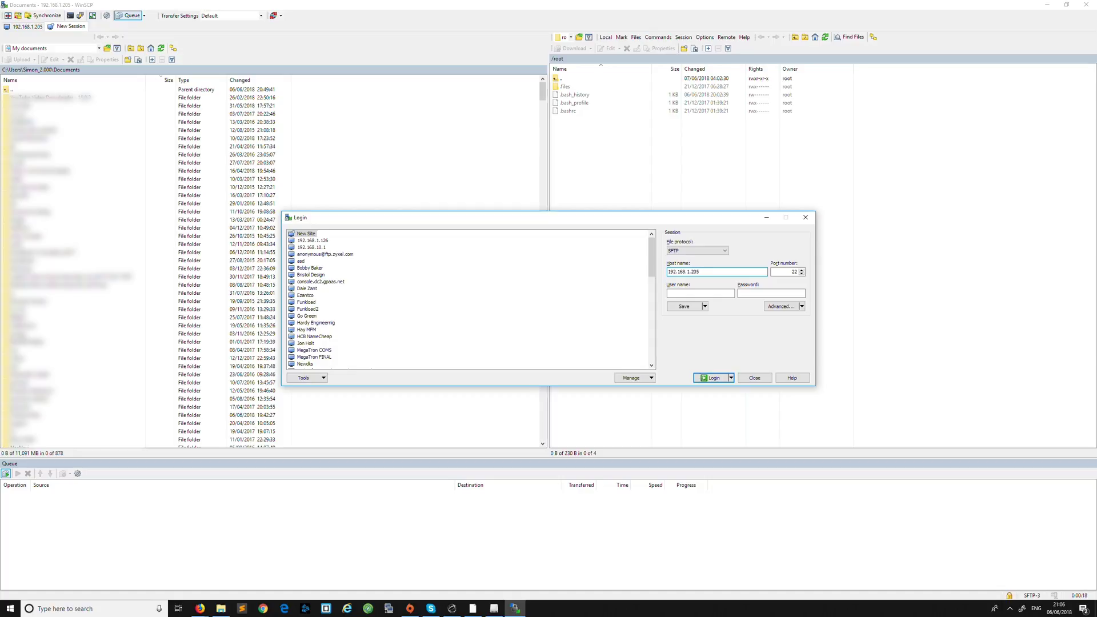
pyautogui.click(700, 293)
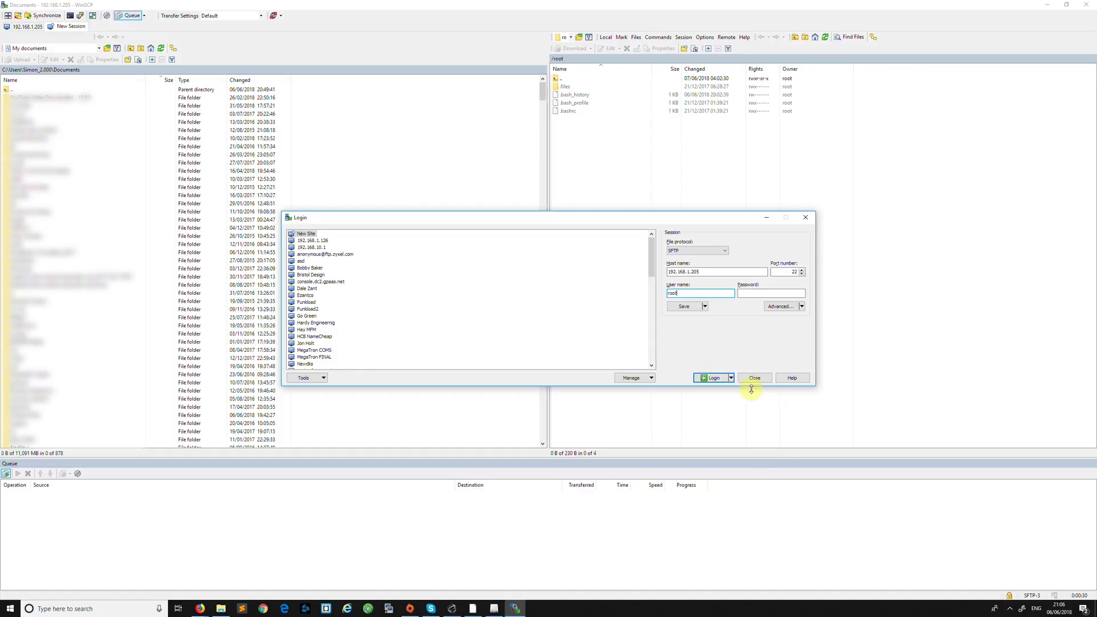
# Step: Log in, entering the root password and ticking Remember password
pyautogui.click(711, 379)
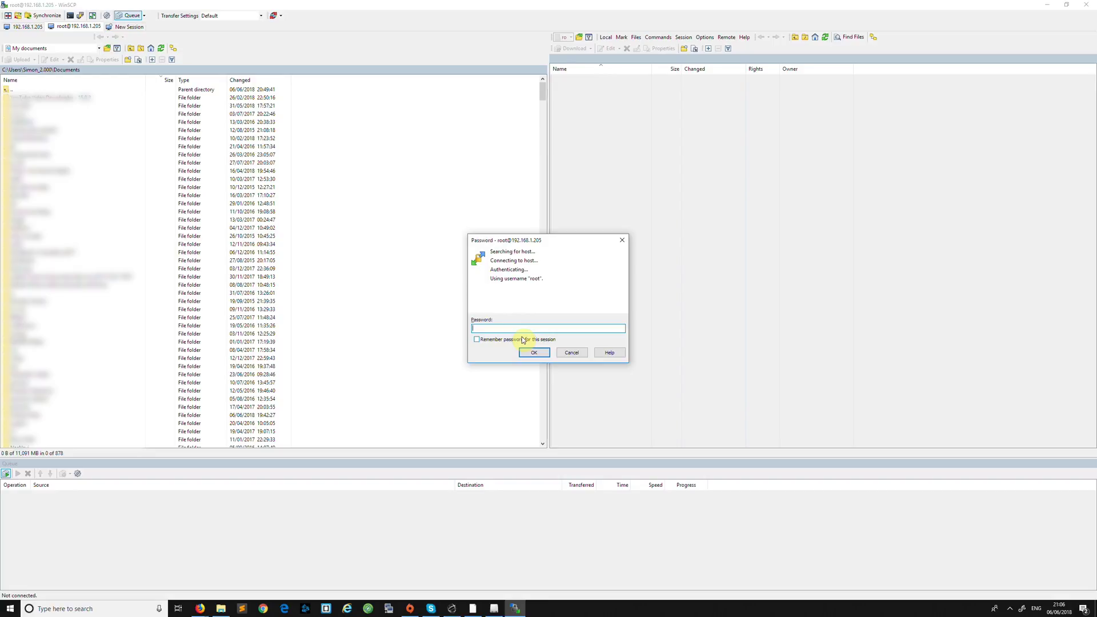
pyautogui.write('••••')
pyautogui.click(541, 341)
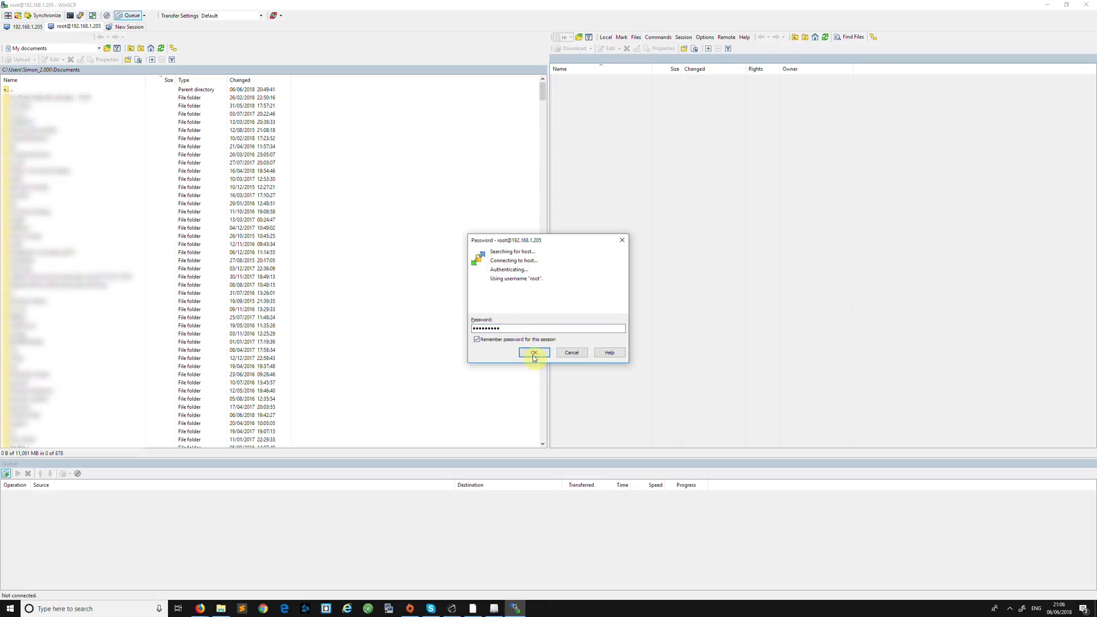
pyautogui.click(534, 353)
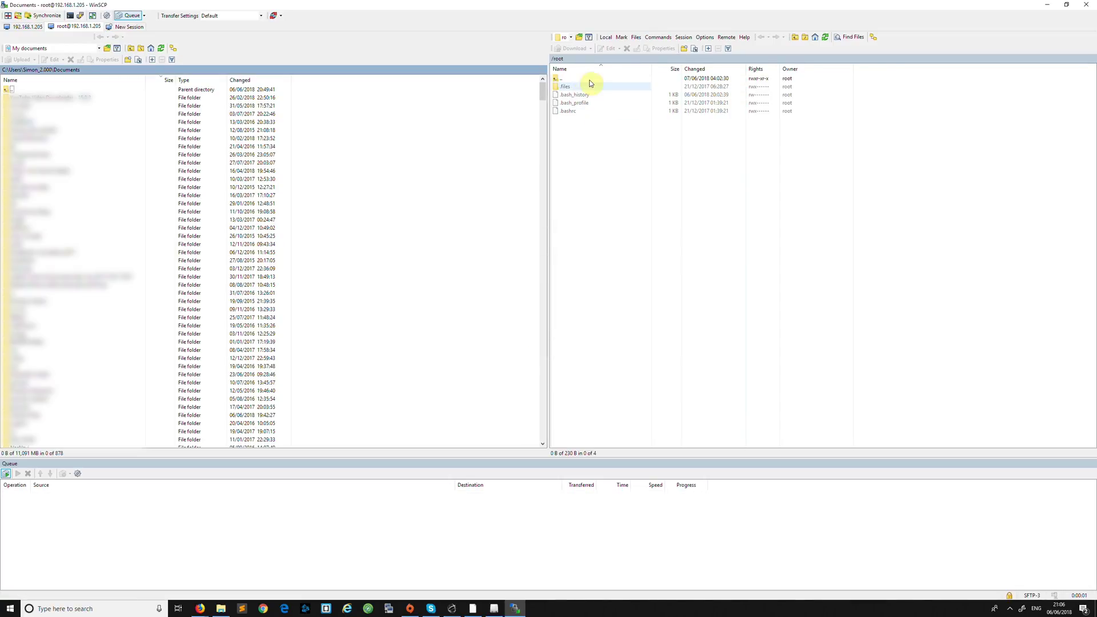
# Step: Browse the NAS from /root up to / and into /etc/samba, selecting smb.conf
pyautogui.click(591, 81)
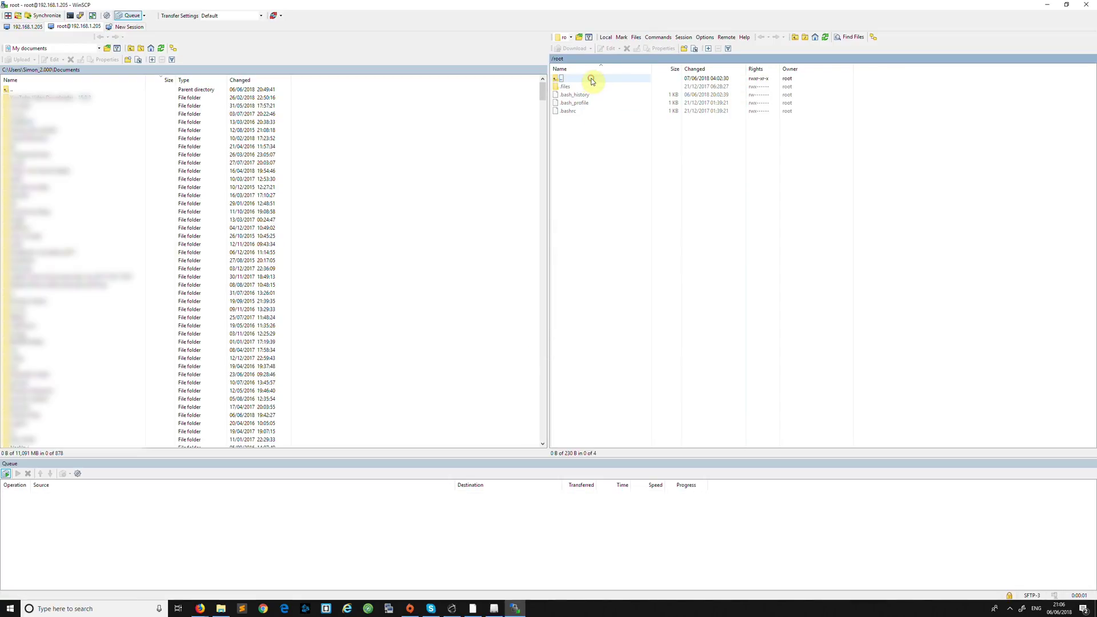
pyautogui.doubleClick(32, 91)
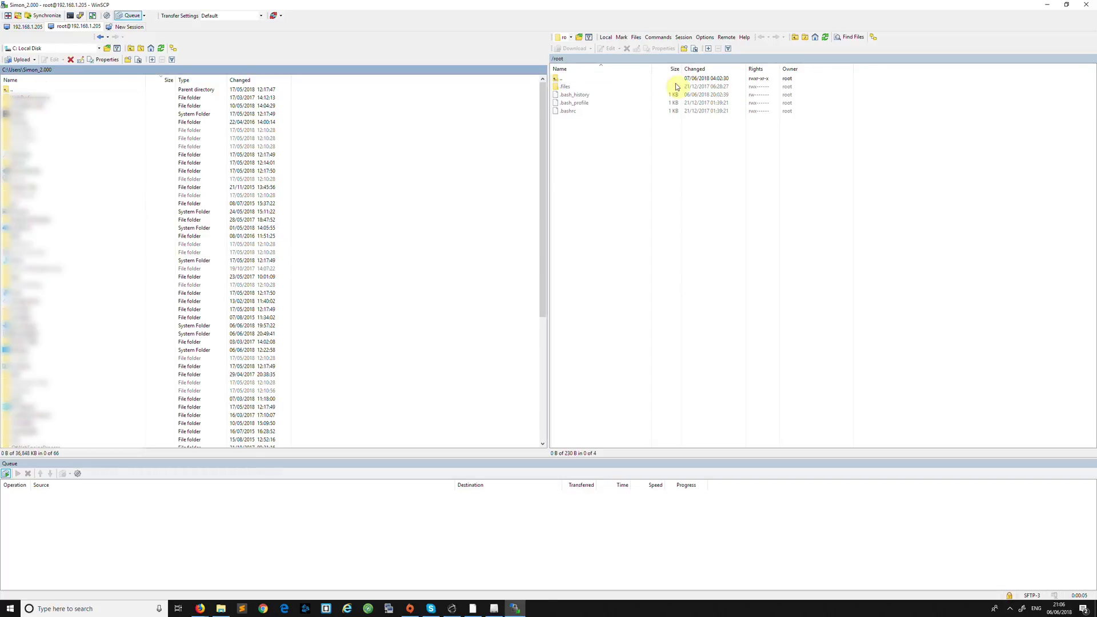
pyautogui.click(575, 82)
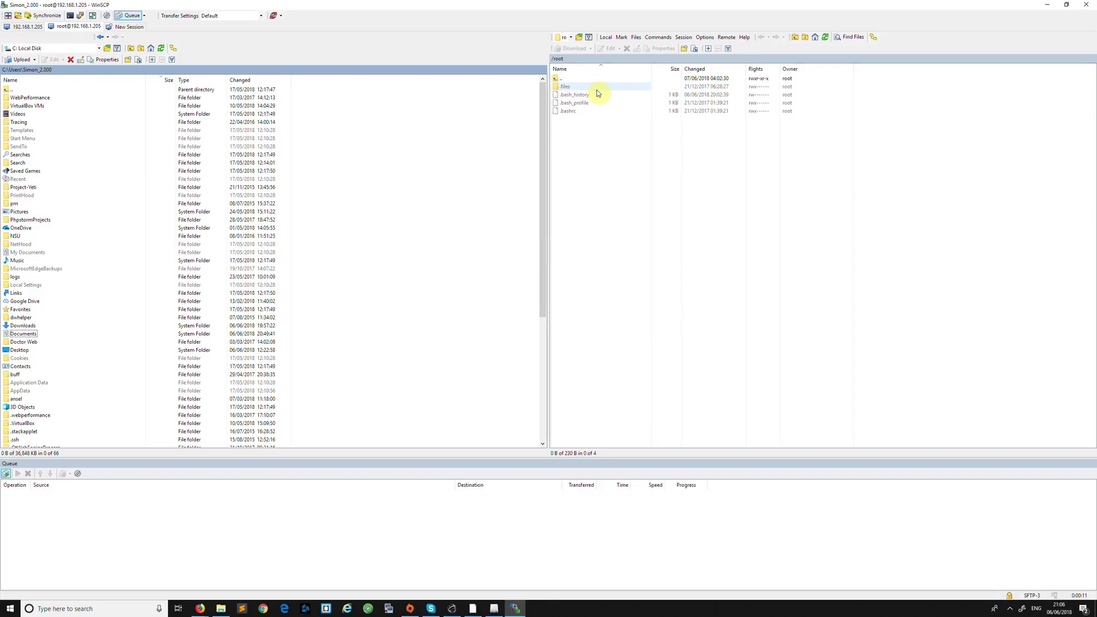
pyautogui.doubleClick(626, 80)
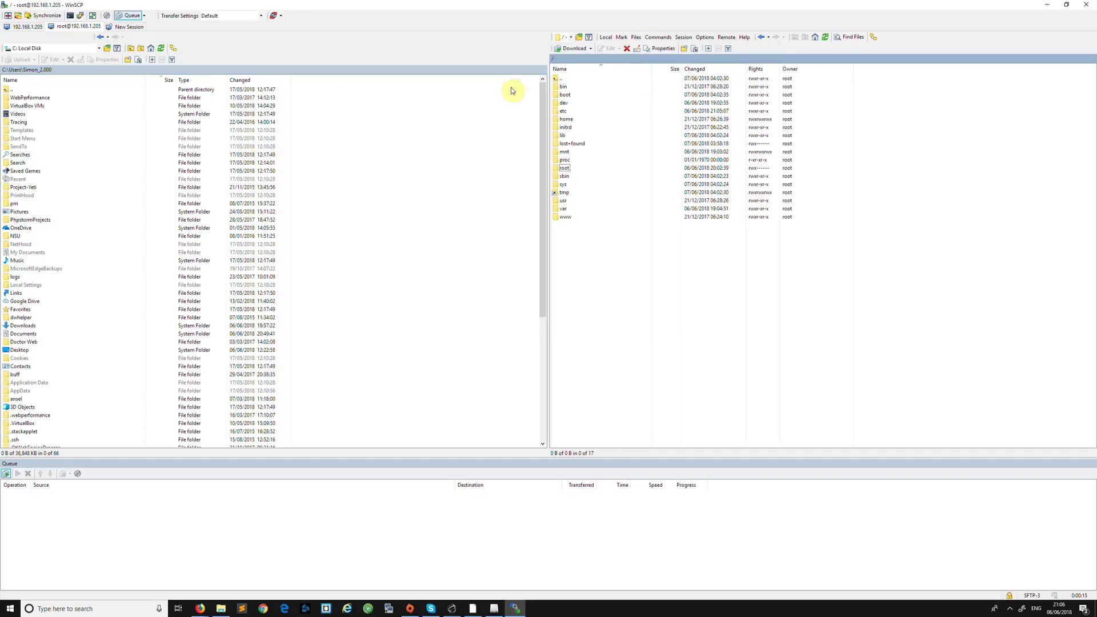
pyautogui.click(581, 79)
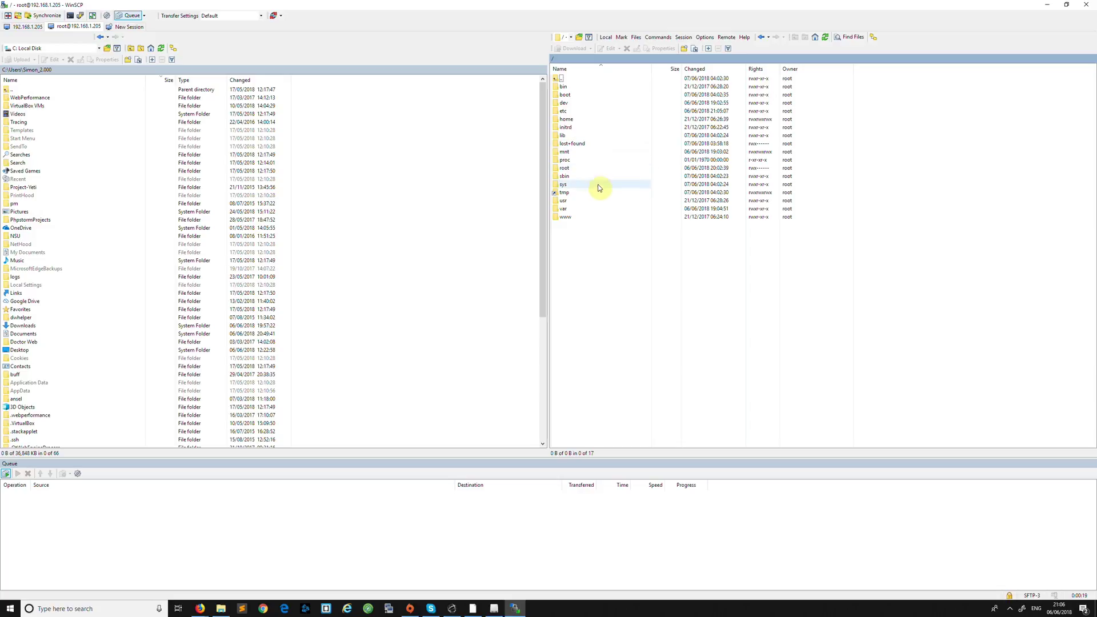
pyautogui.doubleClick(570, 113)
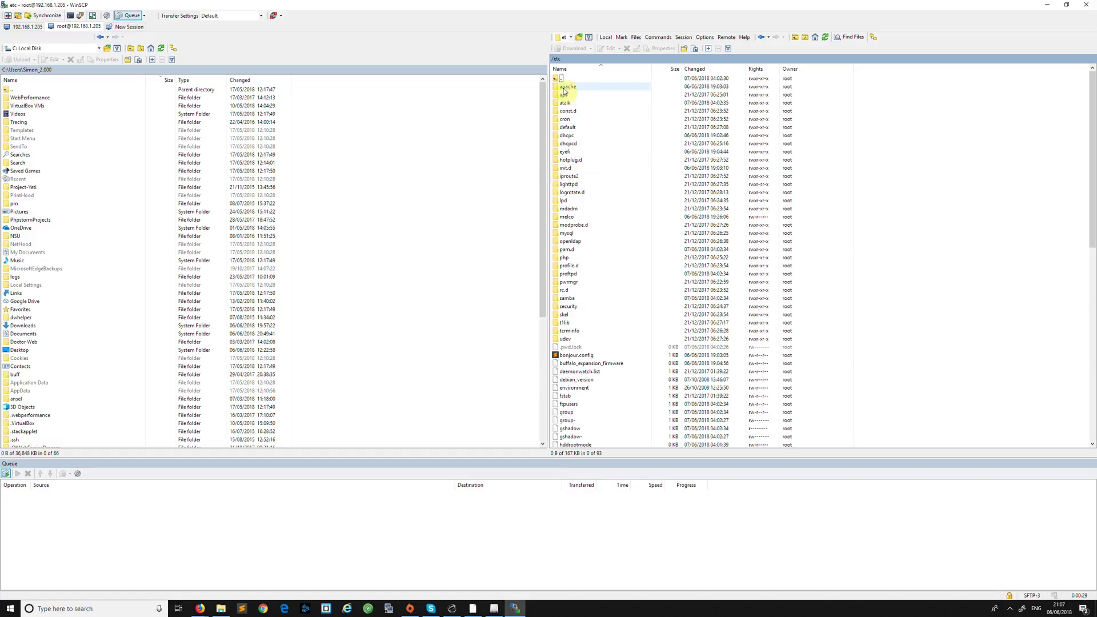
pyautogui.doubleClick(566, 299)
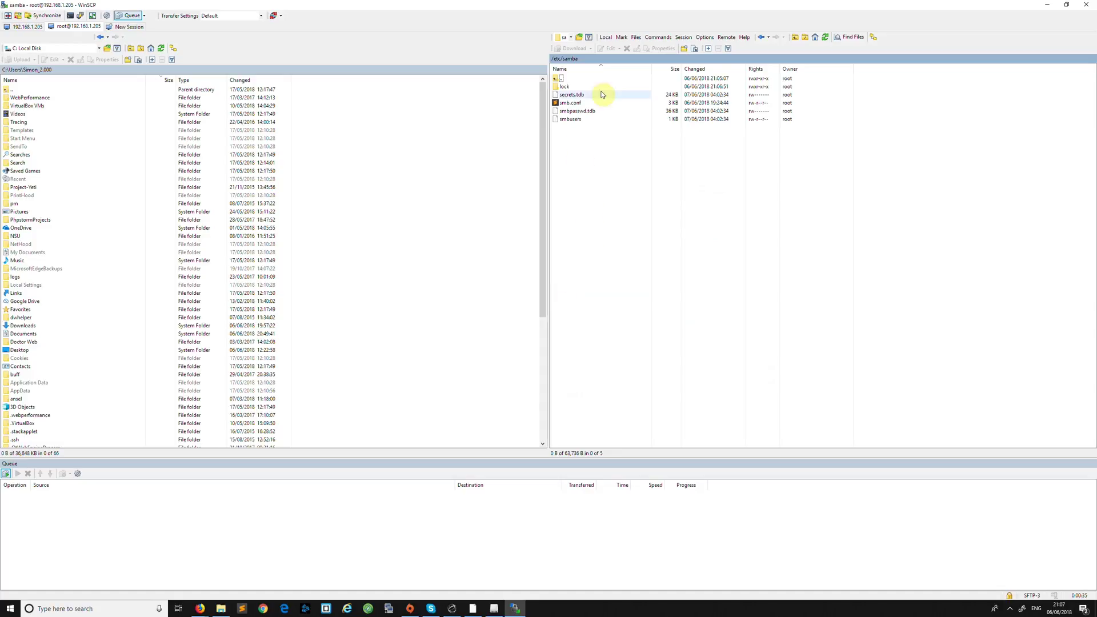
pyautogui.click(572, 104)
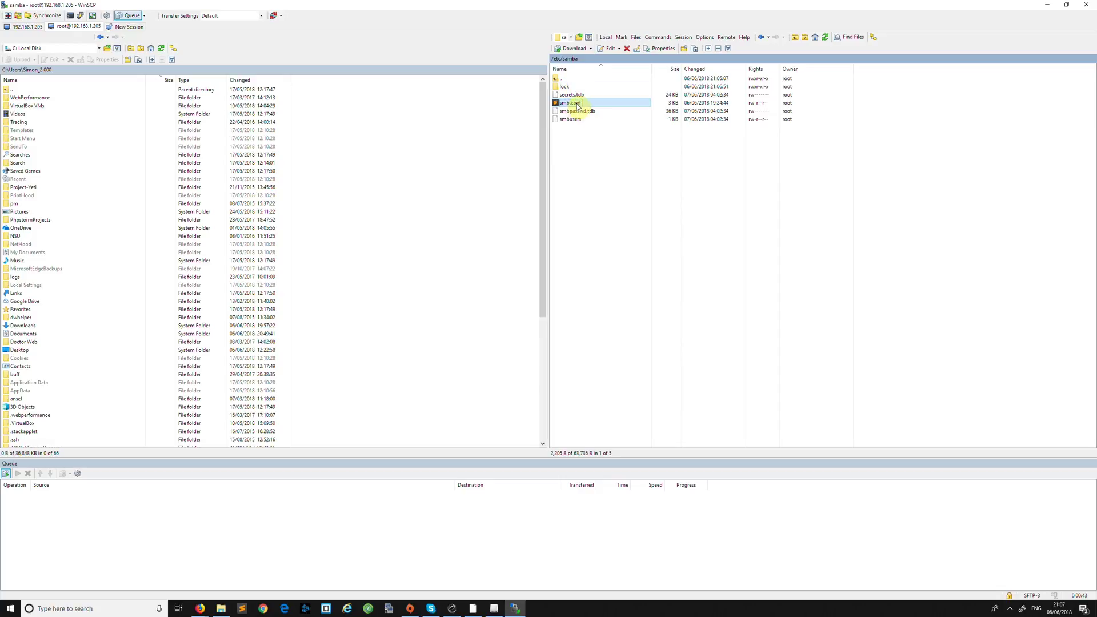
# Step: Go back to /etc, open init.d and select the smb.sh script
pyautogui.doubleClick(583, 80)
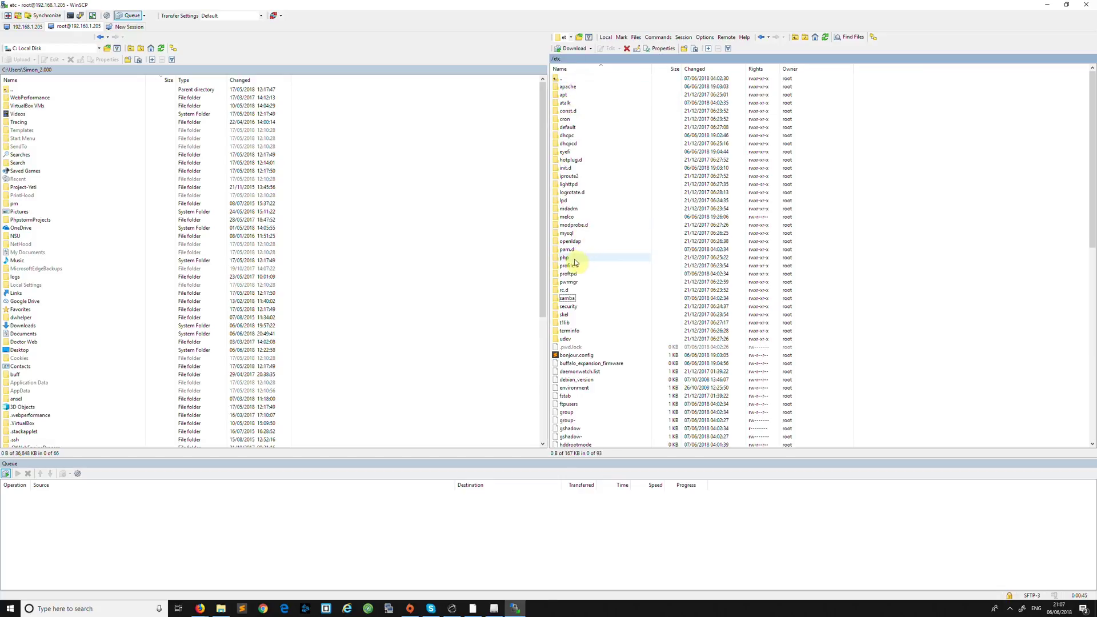
pyautogui.doubleClick(571, 169)
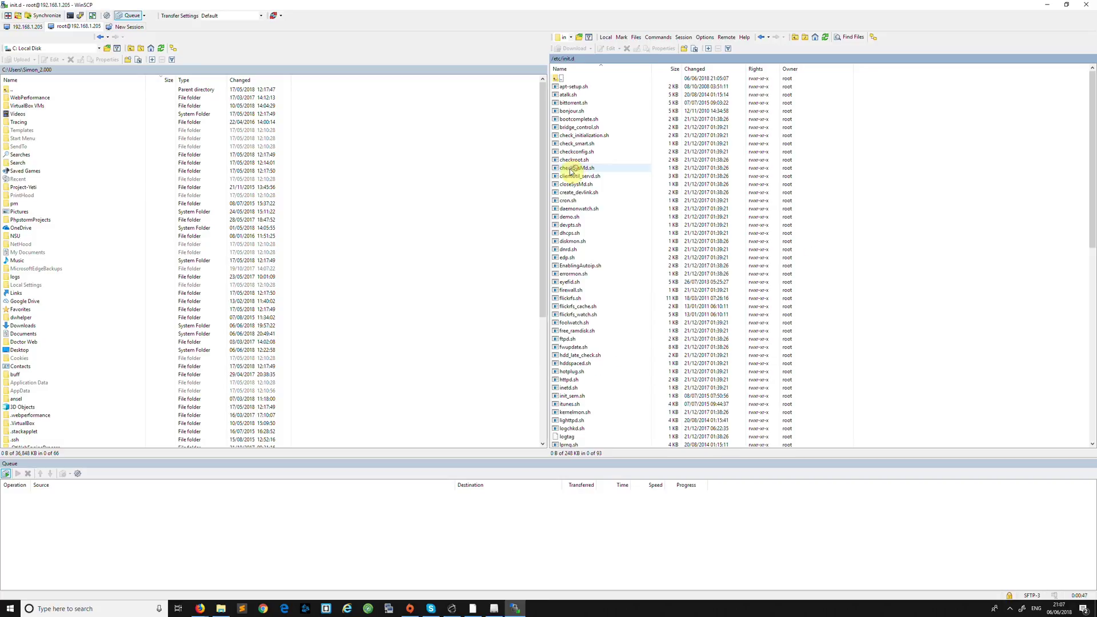
pyautogui.scroll(-11, 628, 360)
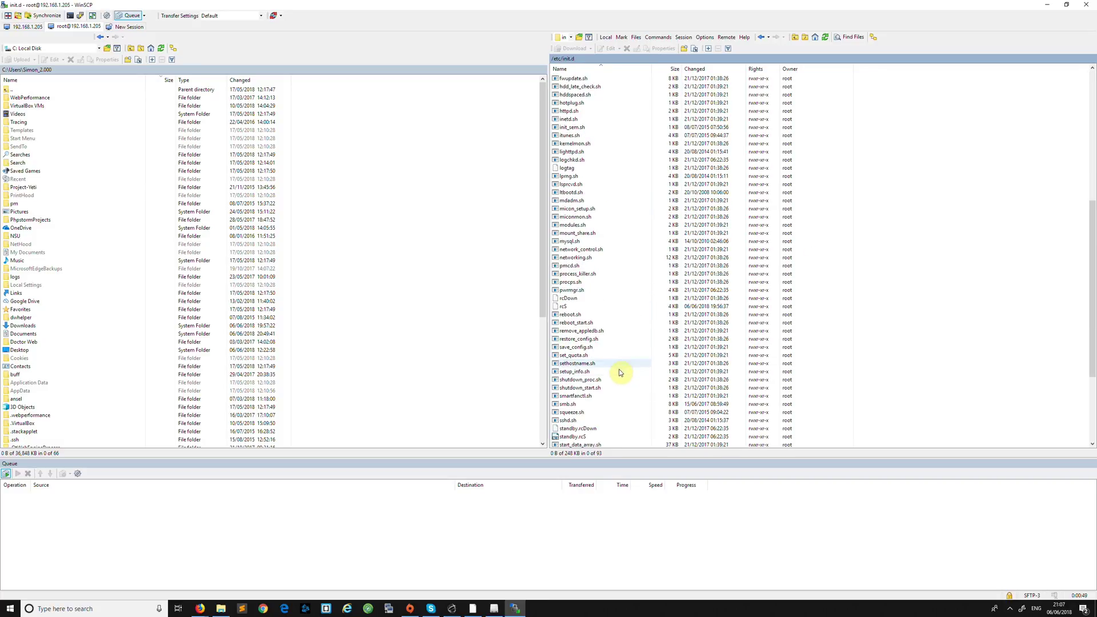
pyautogui.scroll(-3, 619, 373)
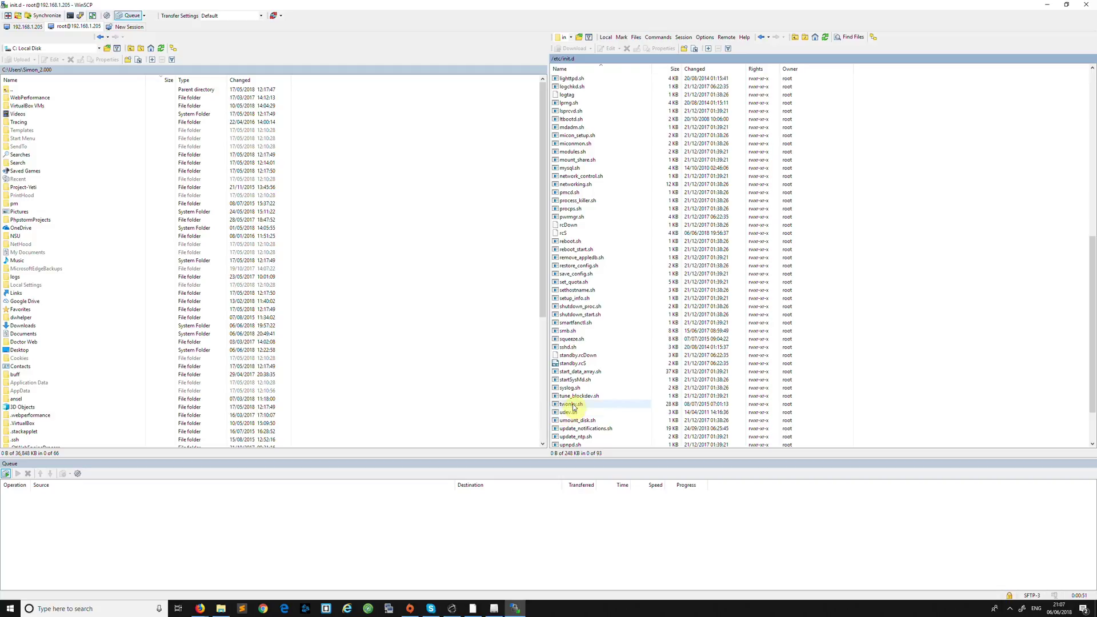
pyautogui.scroll(3, 577, 389)
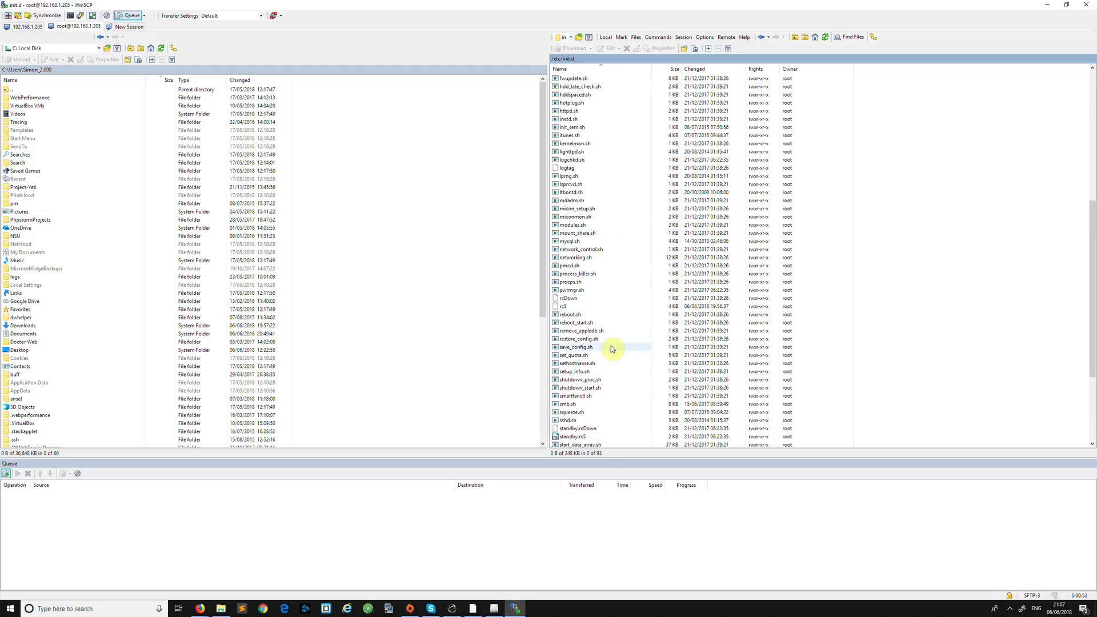
pyautogui.scroll(-2, 609, 367)
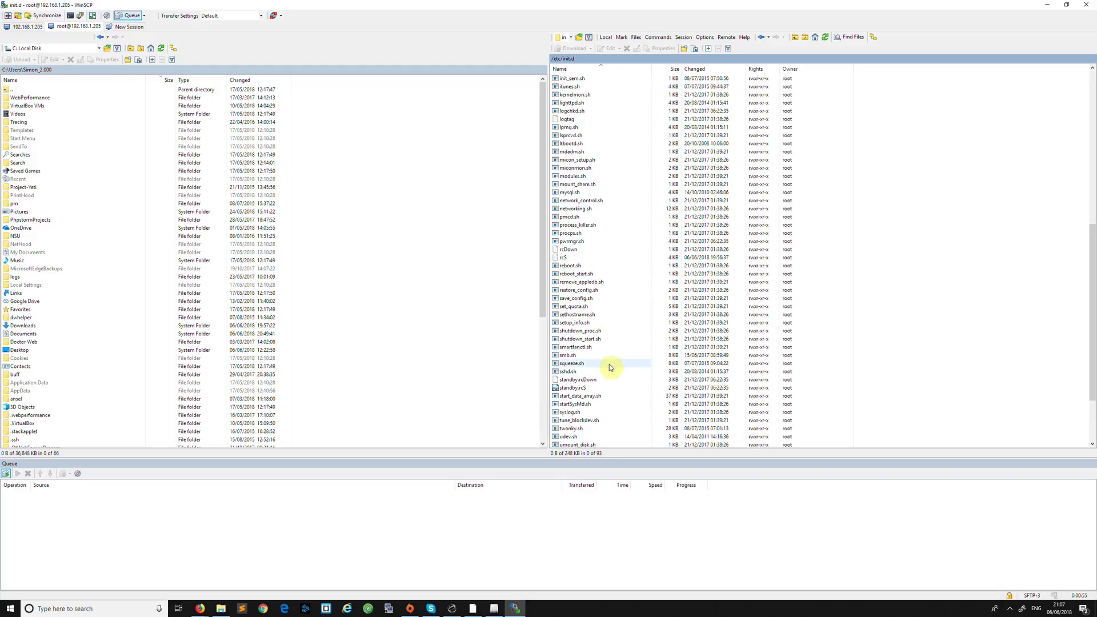
pyautogui.click(570, 356)
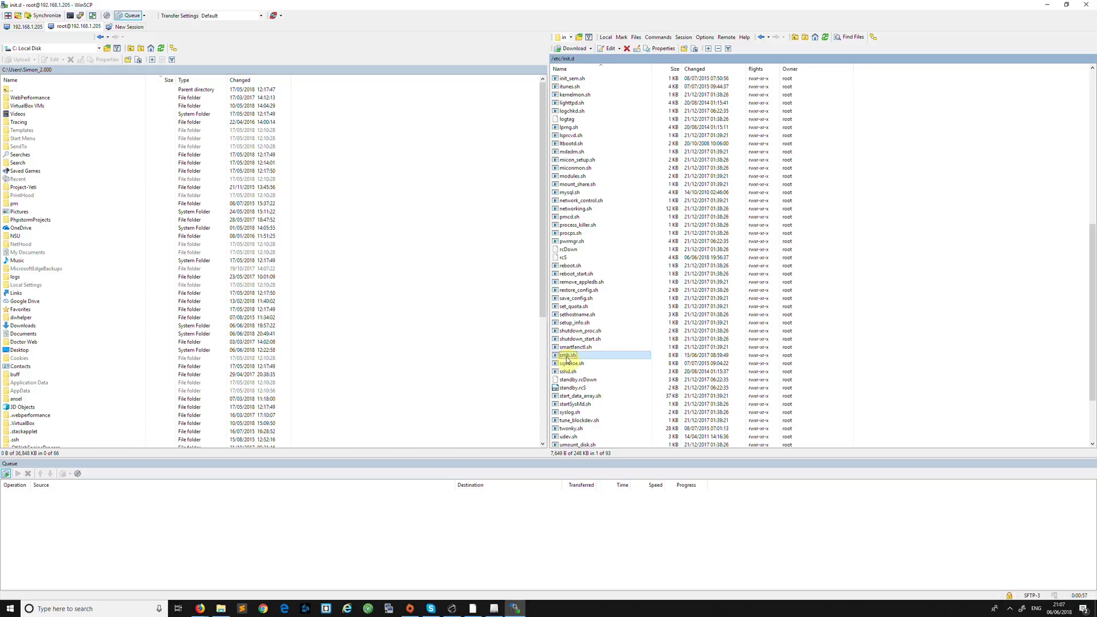
# Step: Open smb.sh in WinSCP's internal editor and maximize the editor window
pyautogui.rightClick(576, 358)
pyautogui.moveTo(606, 371)
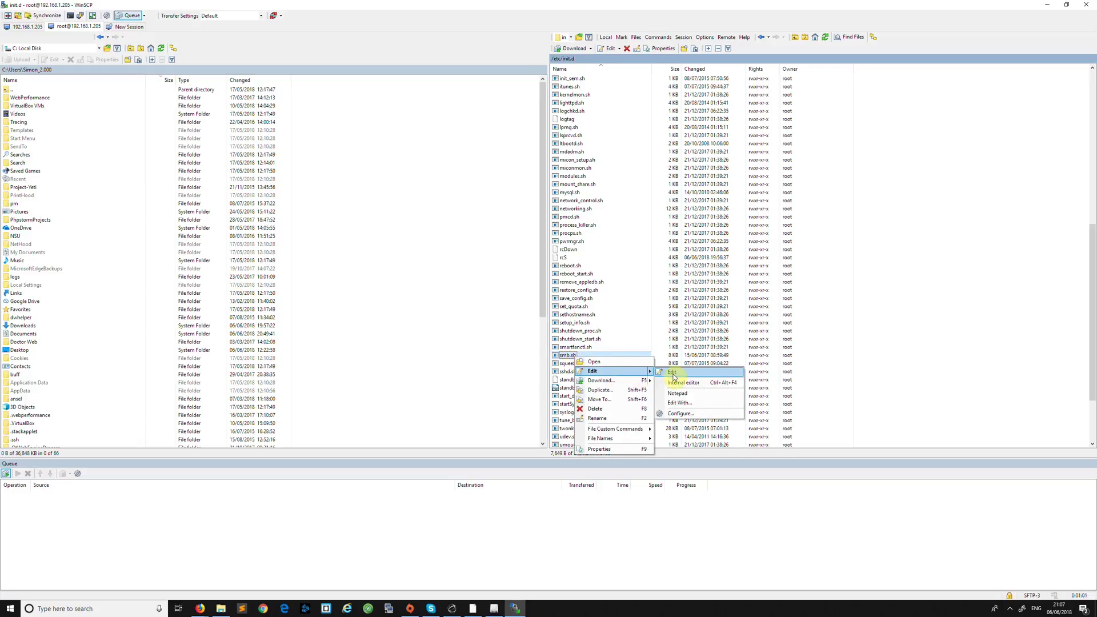
pyautogui.click(672, 373)
pyautogui.doubleClick(451, 55)
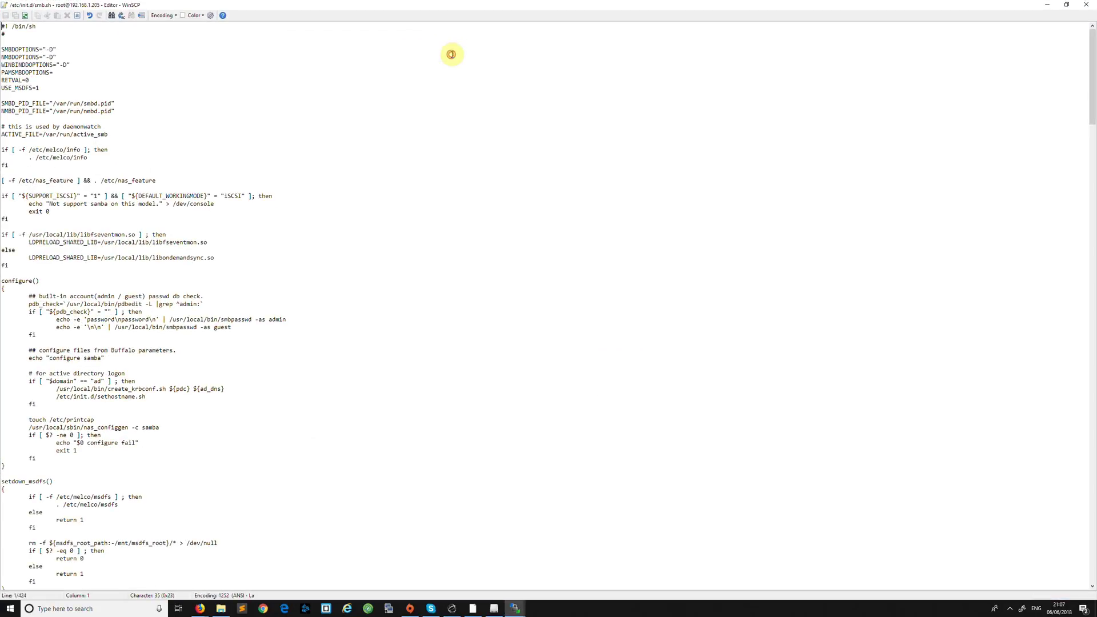
pyautogui.click(143, 181)
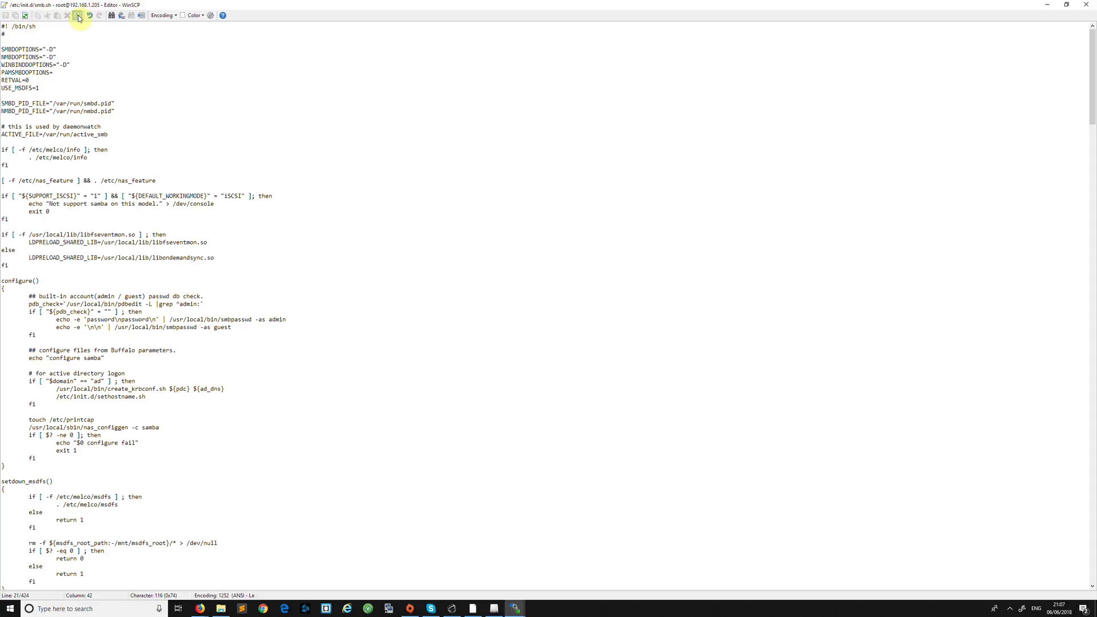
pyautogui.click(338, 220)
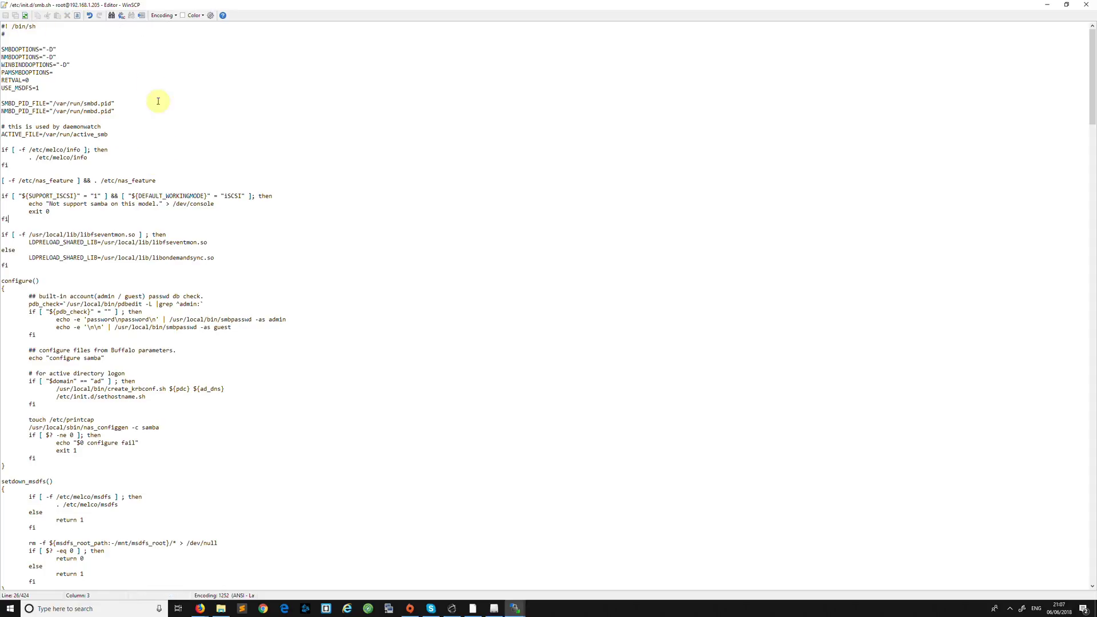
# Step: Set the editor font size to 20 pt in Preferences
pyautogui.click(211, 15)
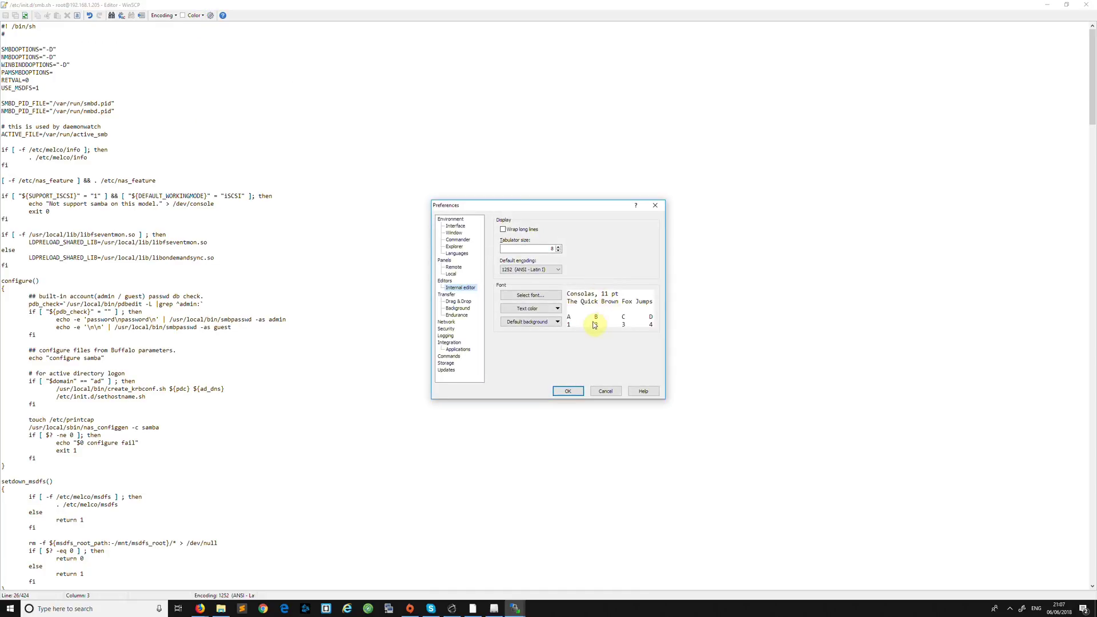
pyautogui.click(547, 295)
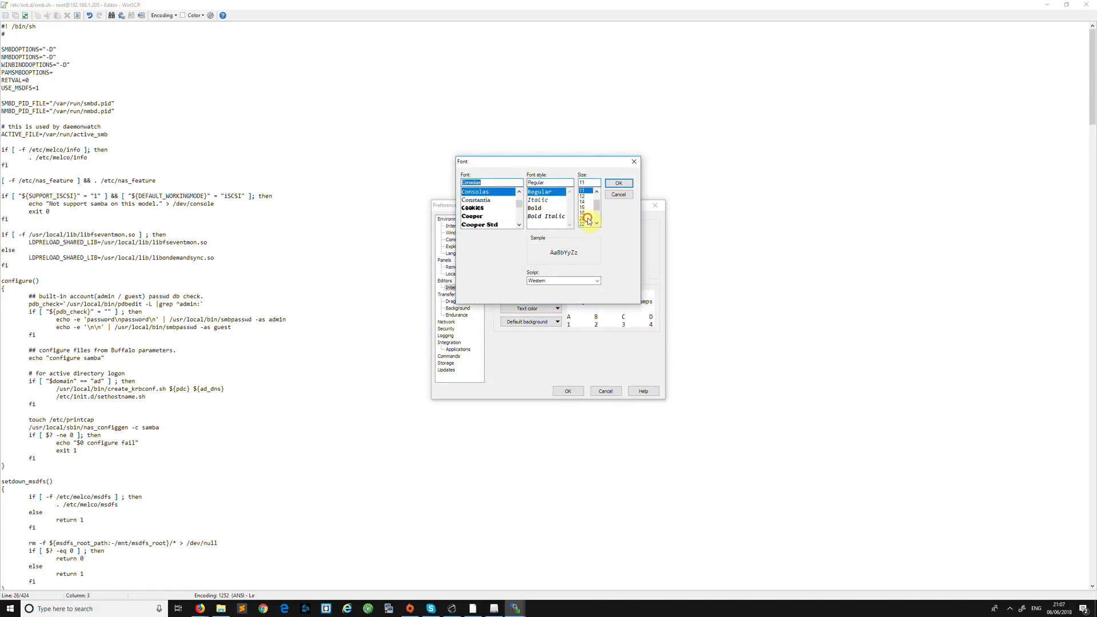
pyautogui.click(585, 219)
pyautogui.click(619, 183)
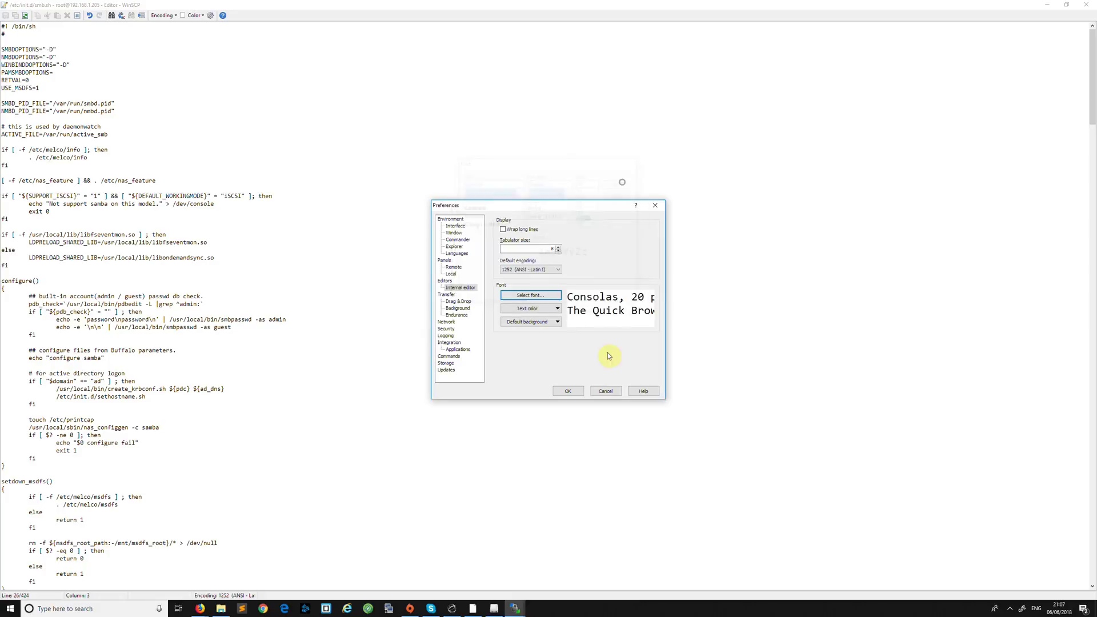
pyautogui.click(576, 391)
# Step: Find the 'configure fail' line in smb.sh
pyautogui.scroll(-1, 355, 381)
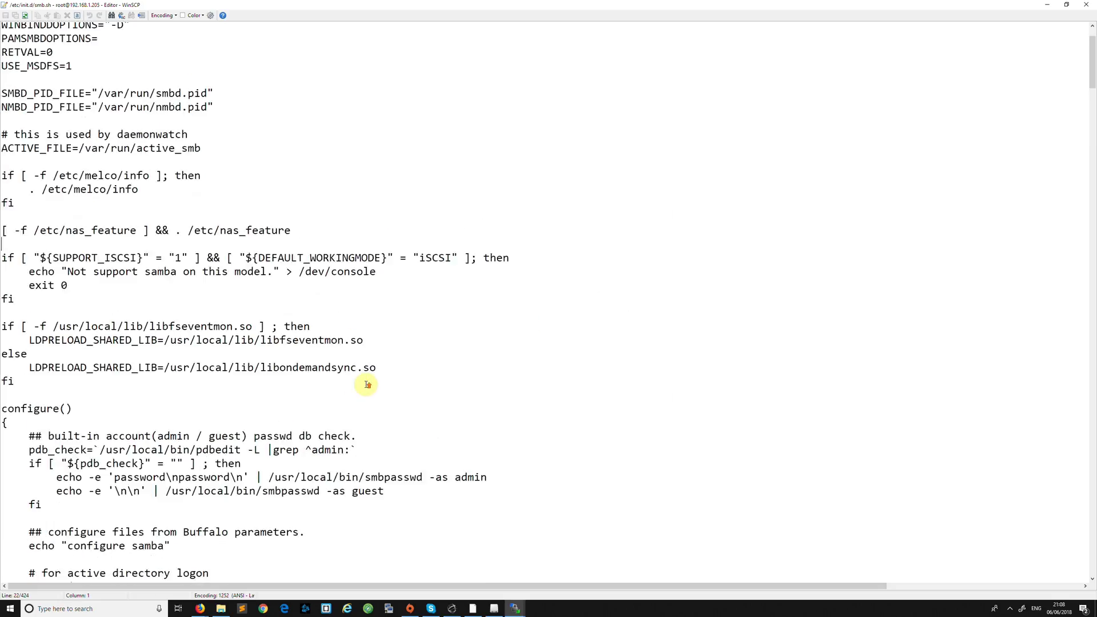
pyautogui.scroll(1, 372, 376)
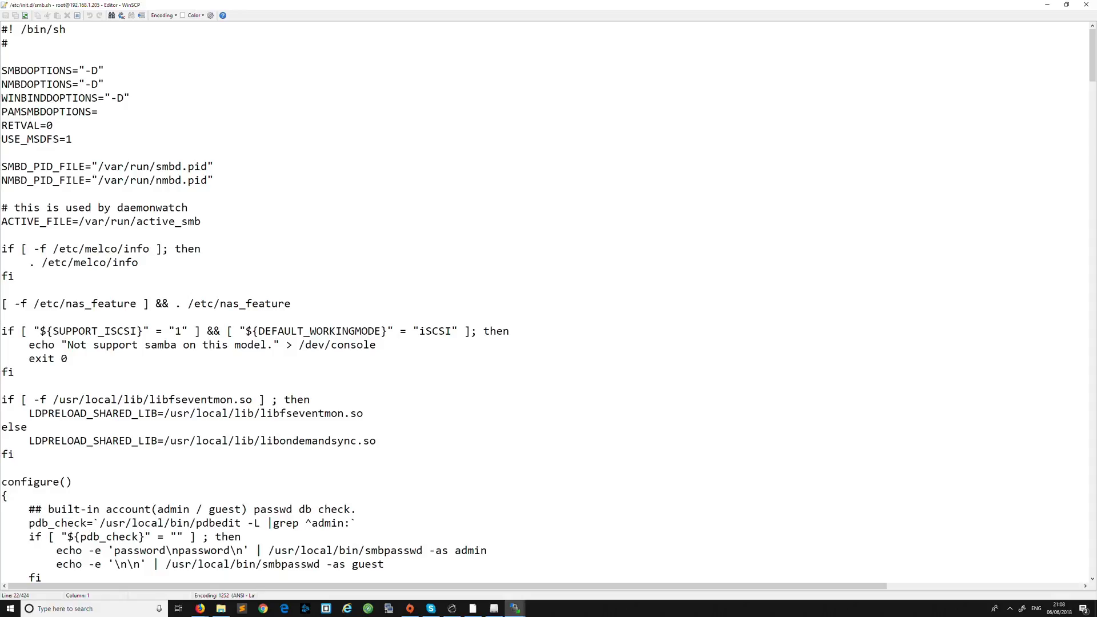
pyautogui.hotkey('alt', 'Tab')
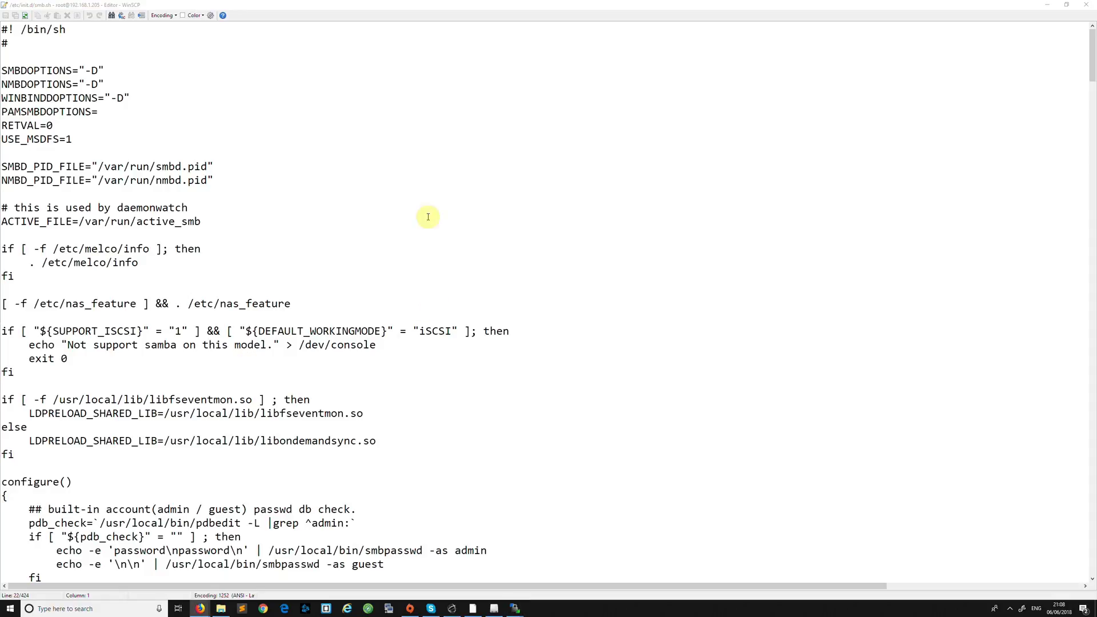
pyautogui.click(230, 81)
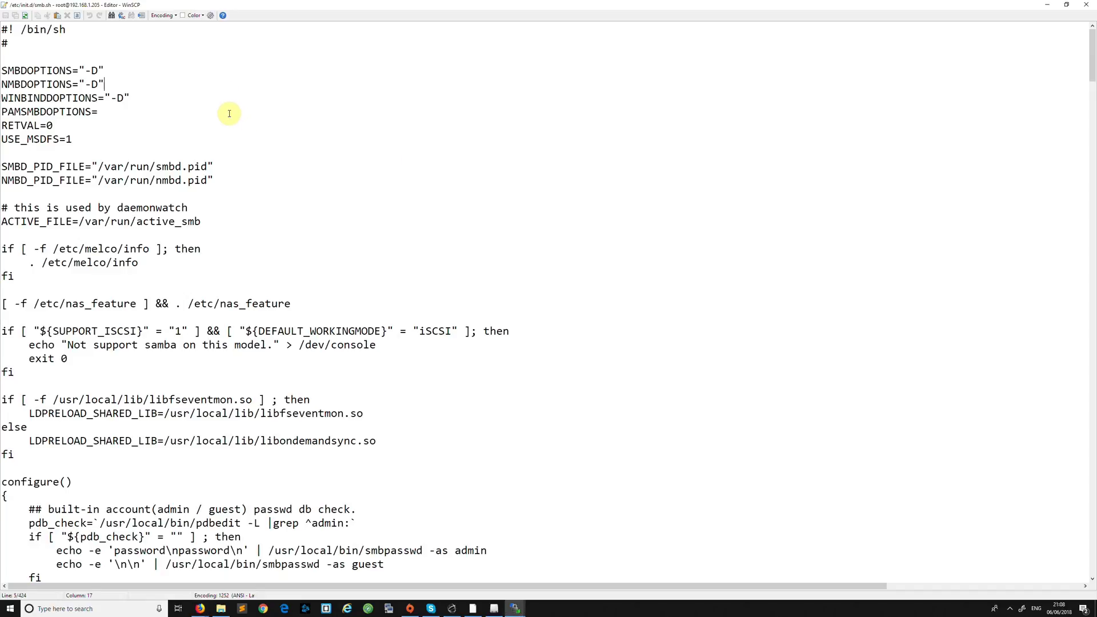
pyautogui.hotkey('ctrl', 'f')
pyautogui.write('configure fail')
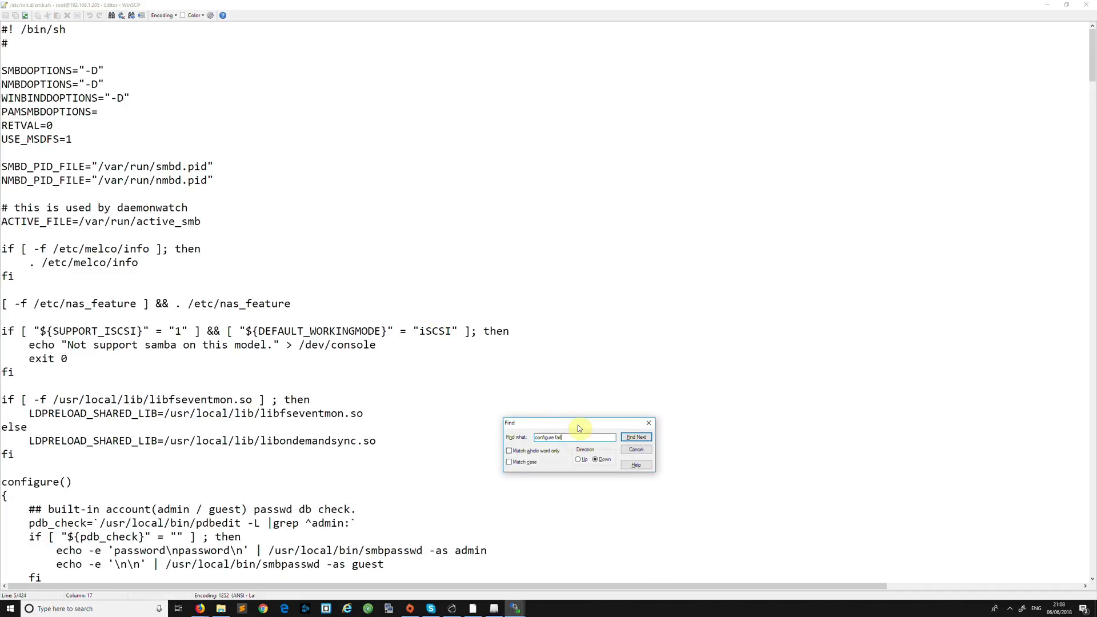
pyautogui.click(636, 437)
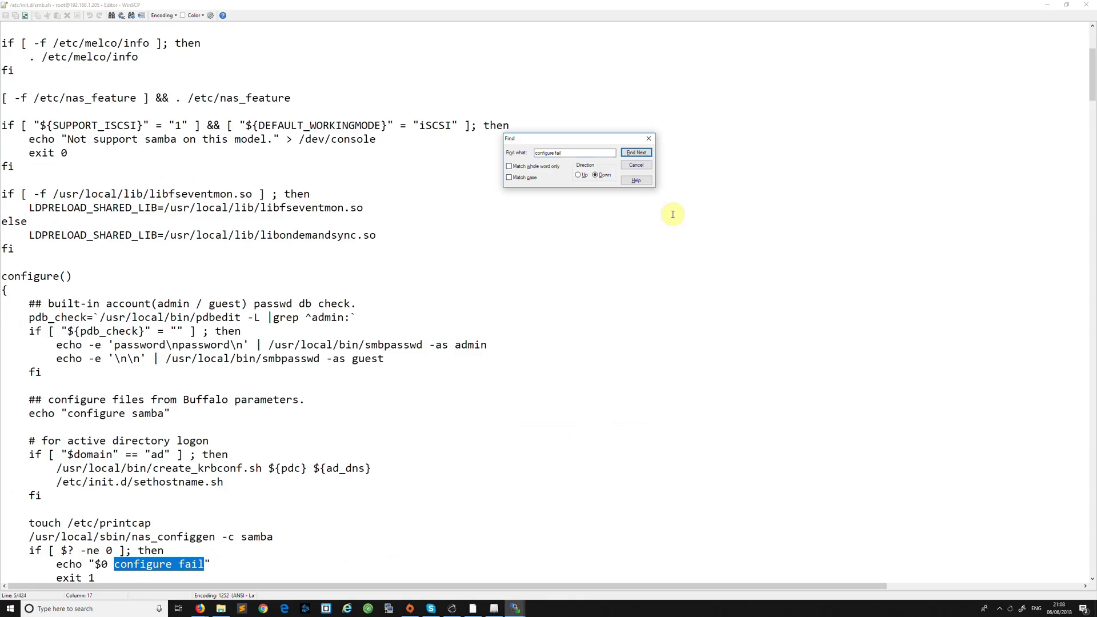
pyautogui.click(637, 165)
# Step: Insert a blank line after the closing fi of the configure block
pyautogui.scroll(-6, 89, 358)
pyautogui.click(54, 348)
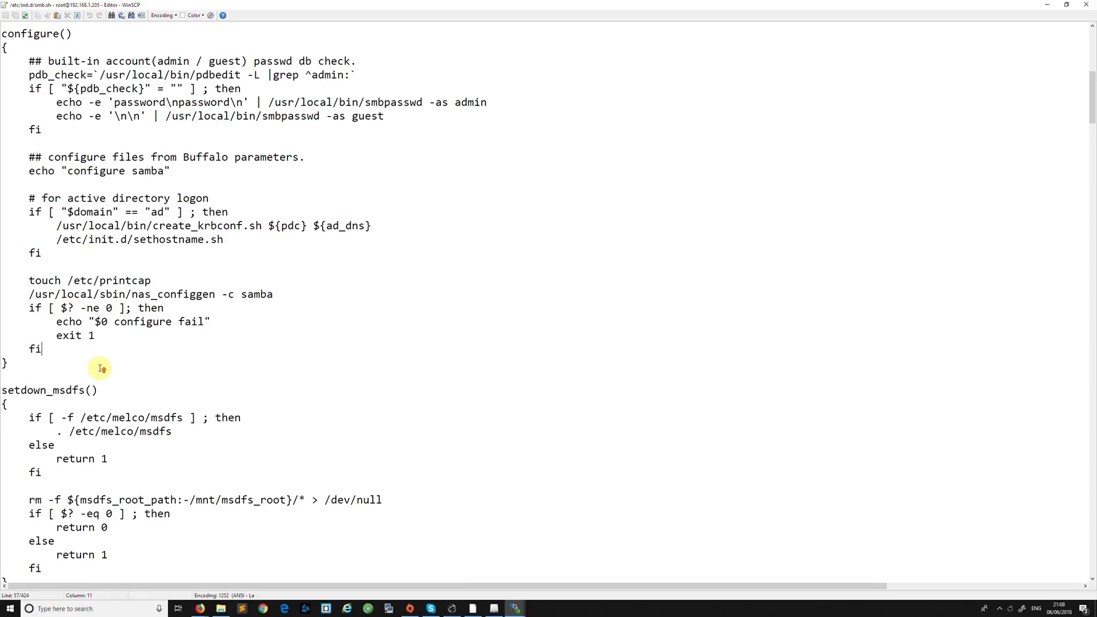
pyautogui.scroll(1, 86, 360)
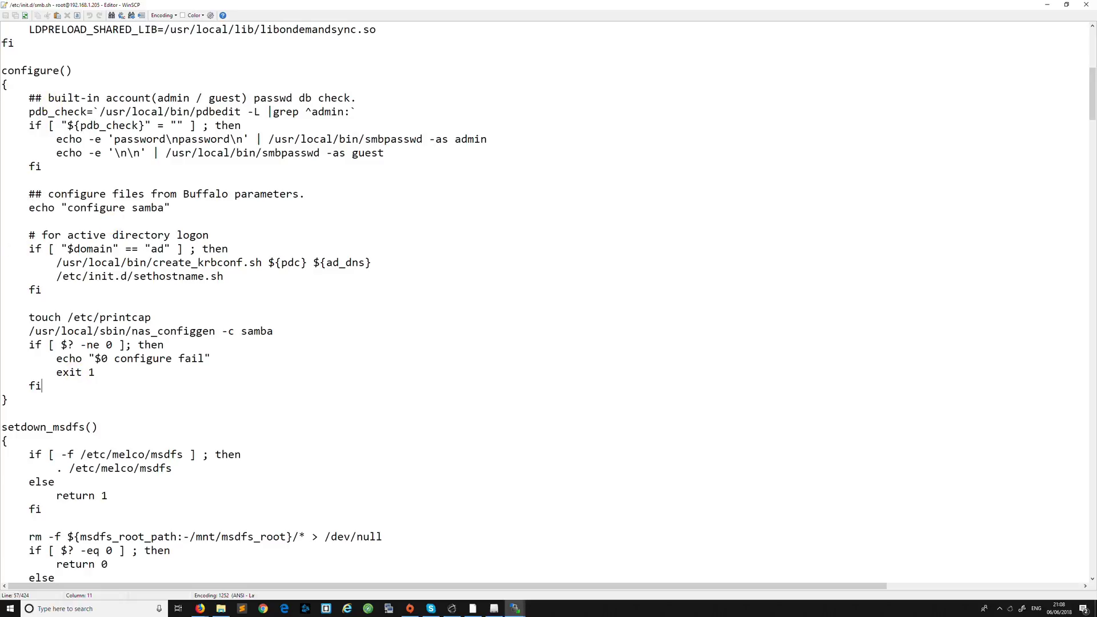
pyautogui.press('Return')
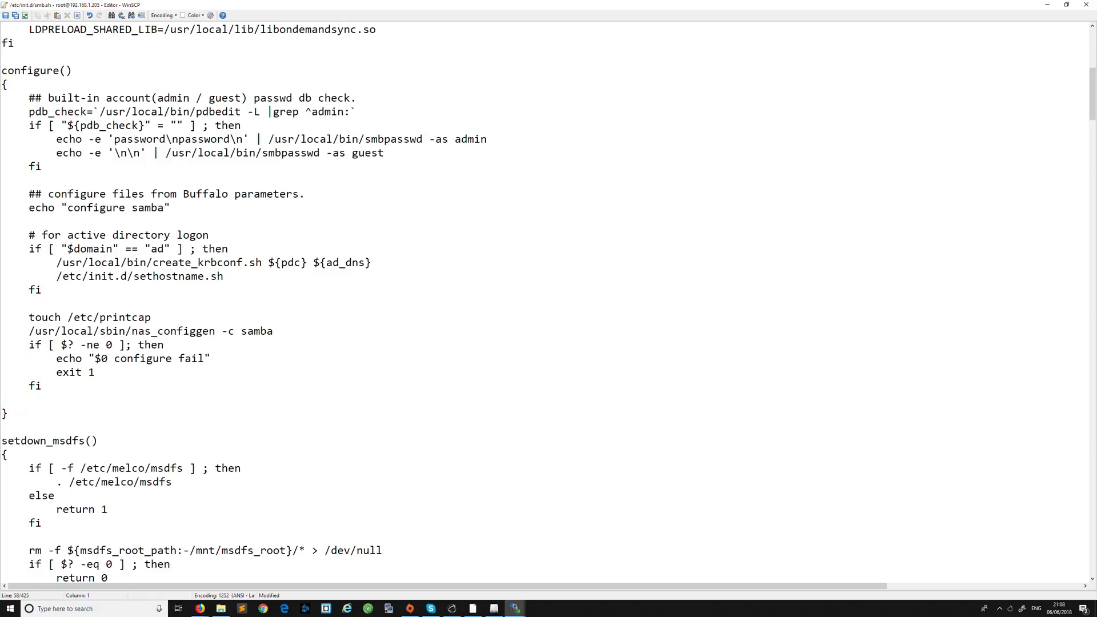
# Step: Paste the sed line adding 'max protocol = SMB2', indent it with Tab, and save smb.sh
pyautogui.hotkey('alt', 'Tab')
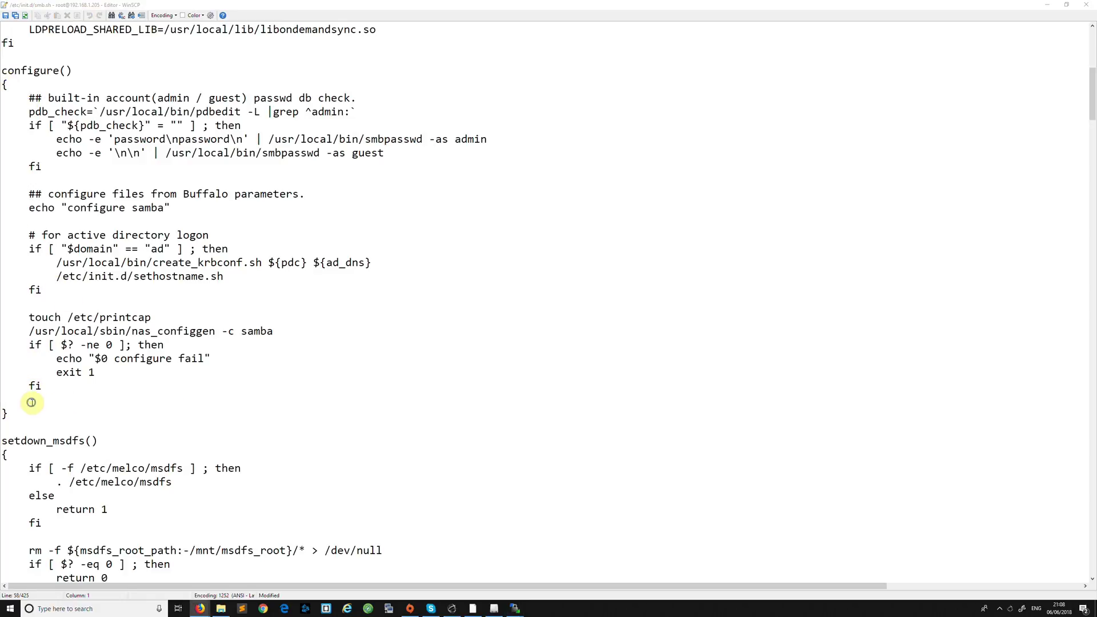
pyautogui.rightClick(31, 402)
pyautogui.click(50, 447)
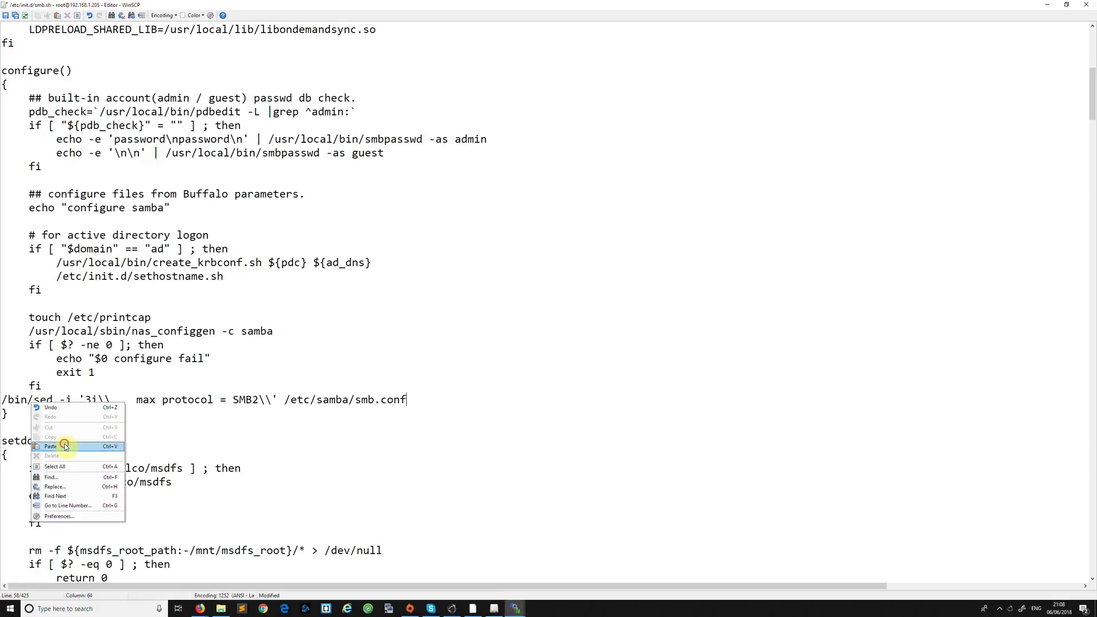
pyautogui.click(2, 400)
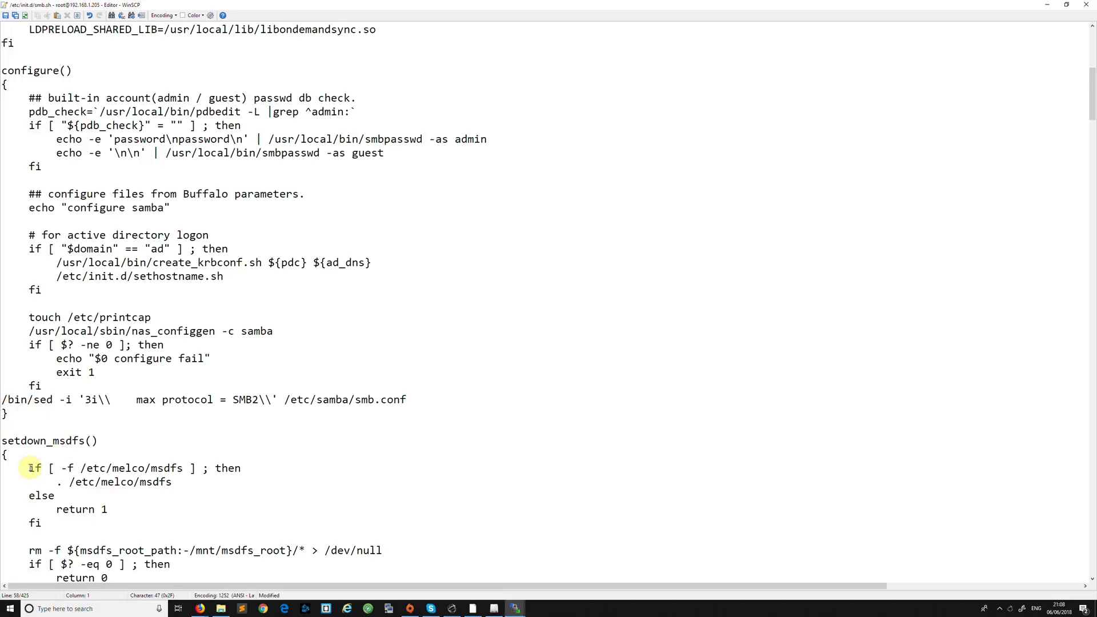
pyautogui.press('Tab')
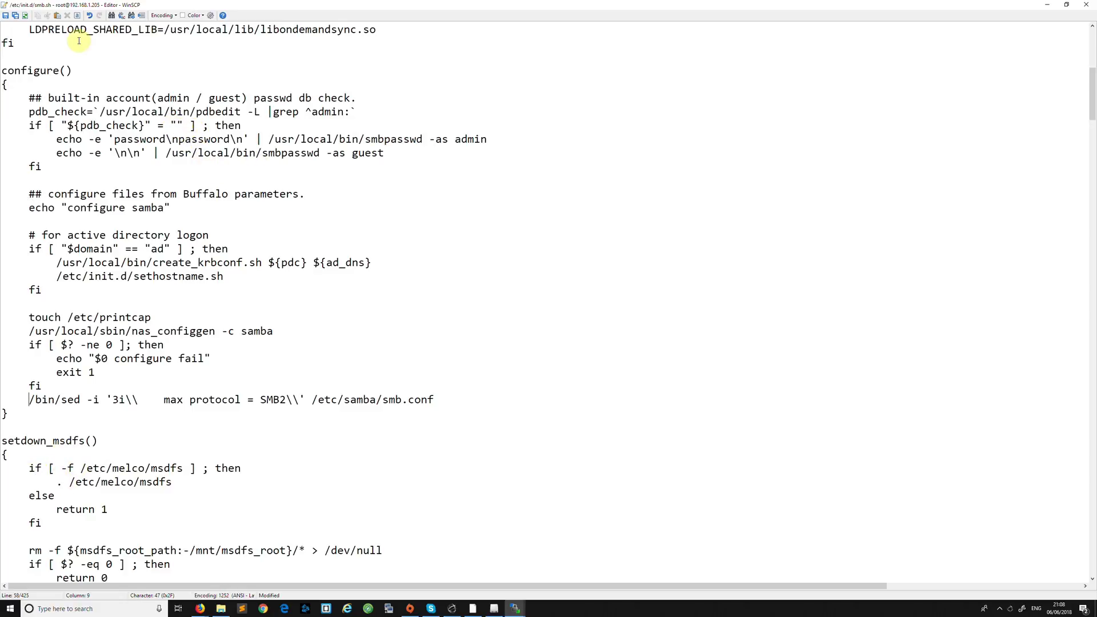
pyautogui.click(6, 16)
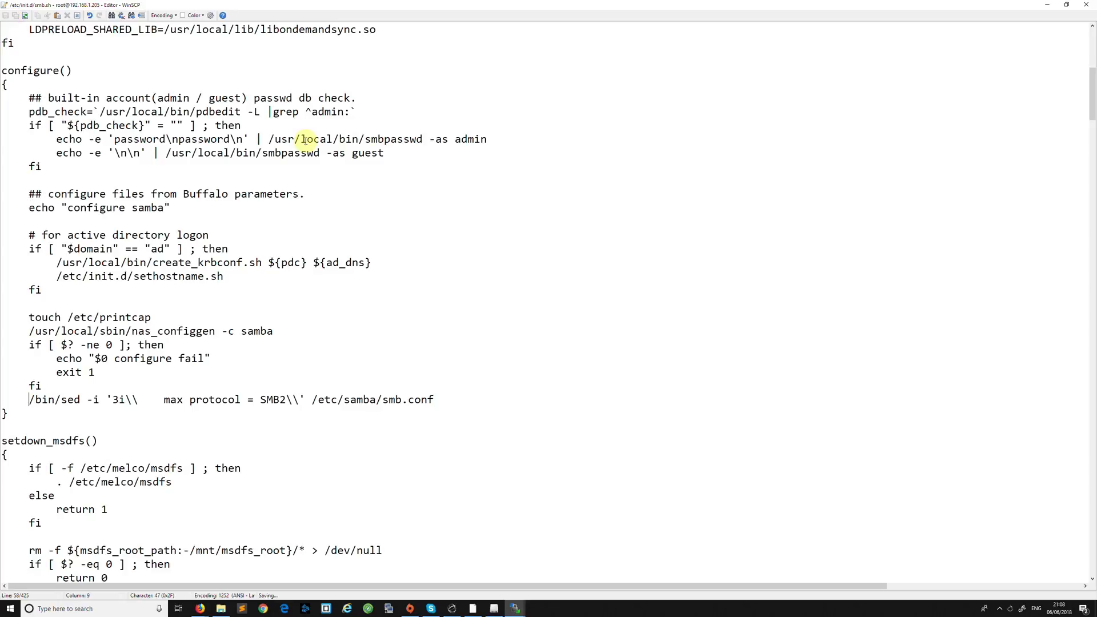
# Step: Close the editor, minimize WinSCP, load 192.168.1.205 in Chrome and enter the login username
pyautogui.click(1088, 6)
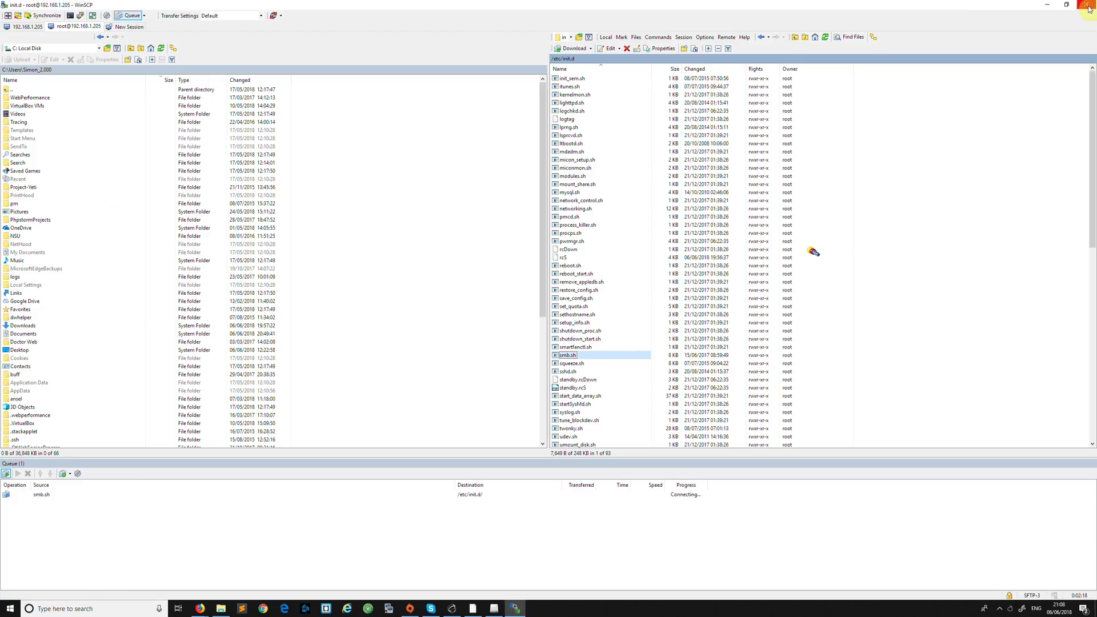
pyautogui.click(1054, 4)
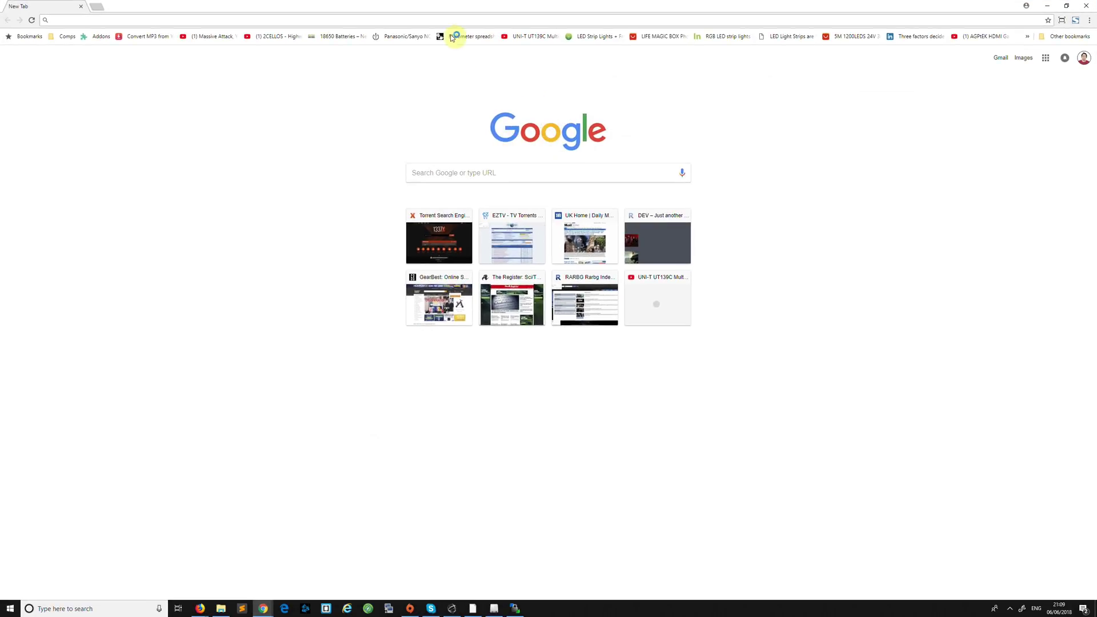
pyautogui.click(447, 19)
pyautogui.write('192.168.')
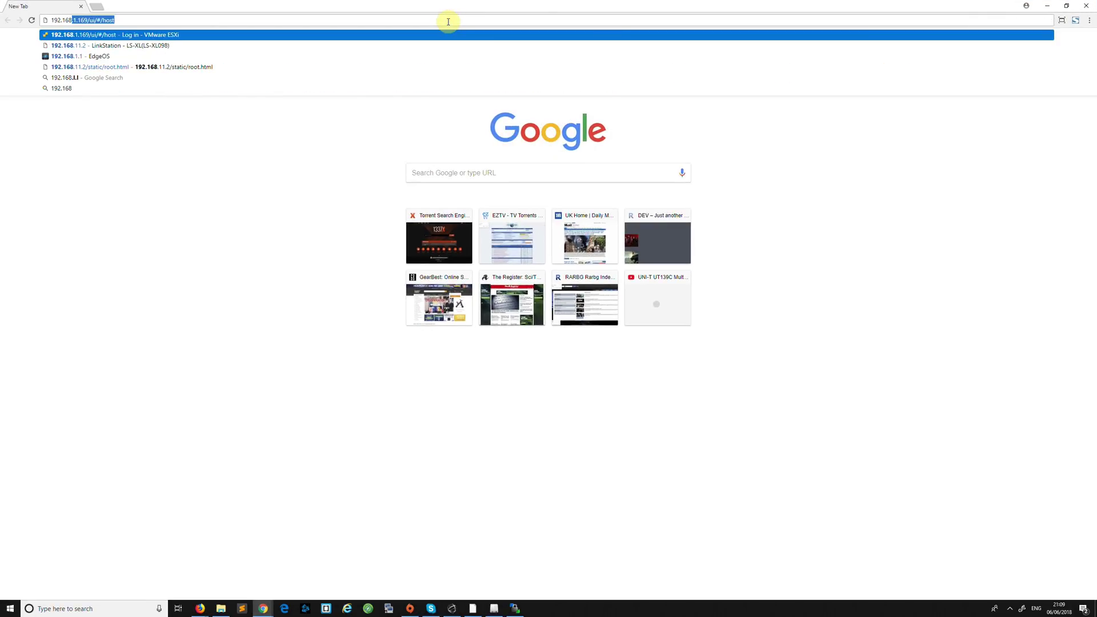
pyautogui.write('1.205')
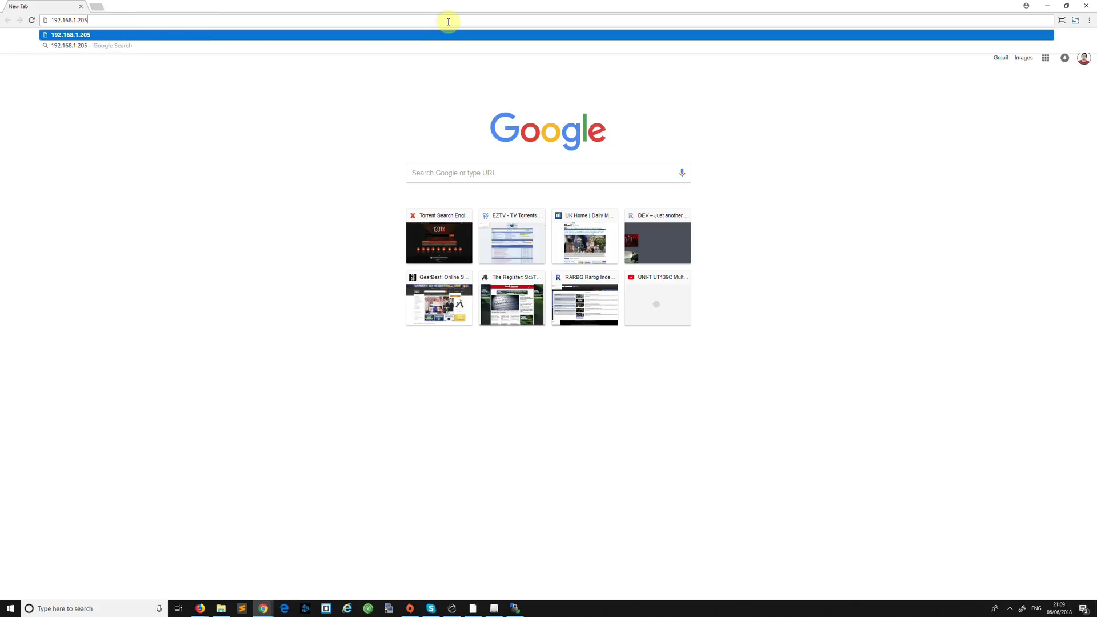
pyautogui.press('Return')
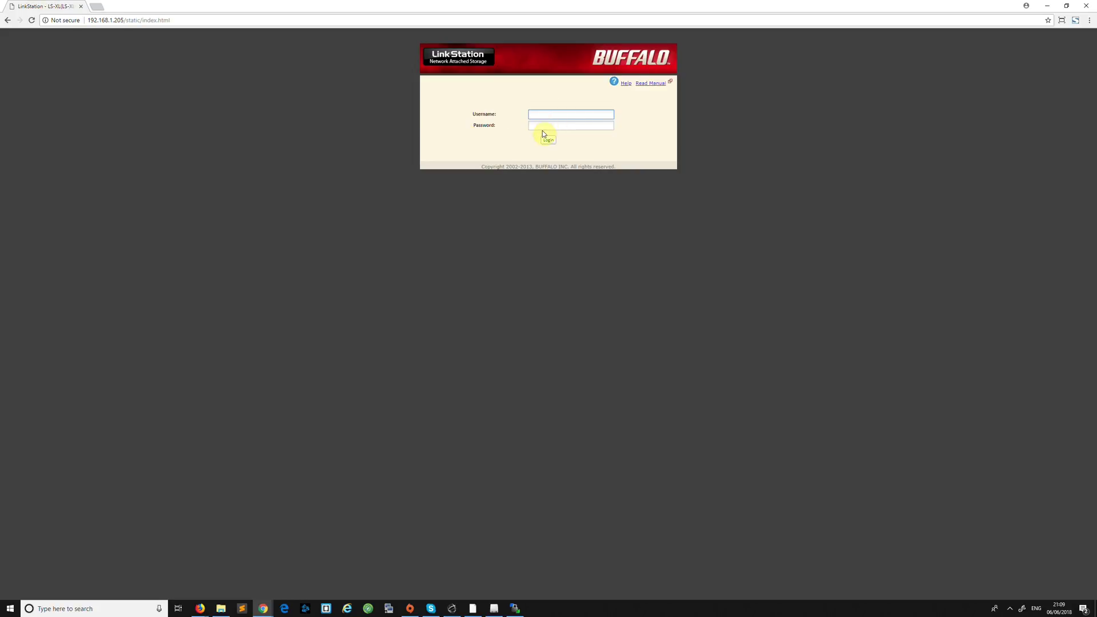
pyautogui.write('min')
pyautogui.press('Tab')
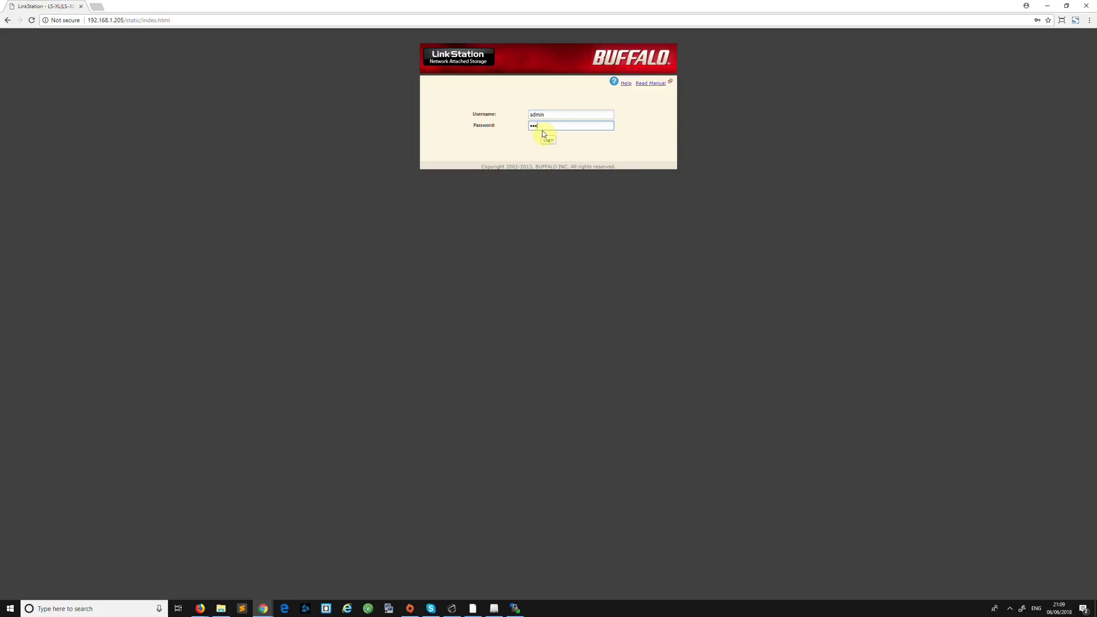
# Step: Log in and trigger Restart LinkStation from System > Maintenance
pyautogui.click(545, 136)
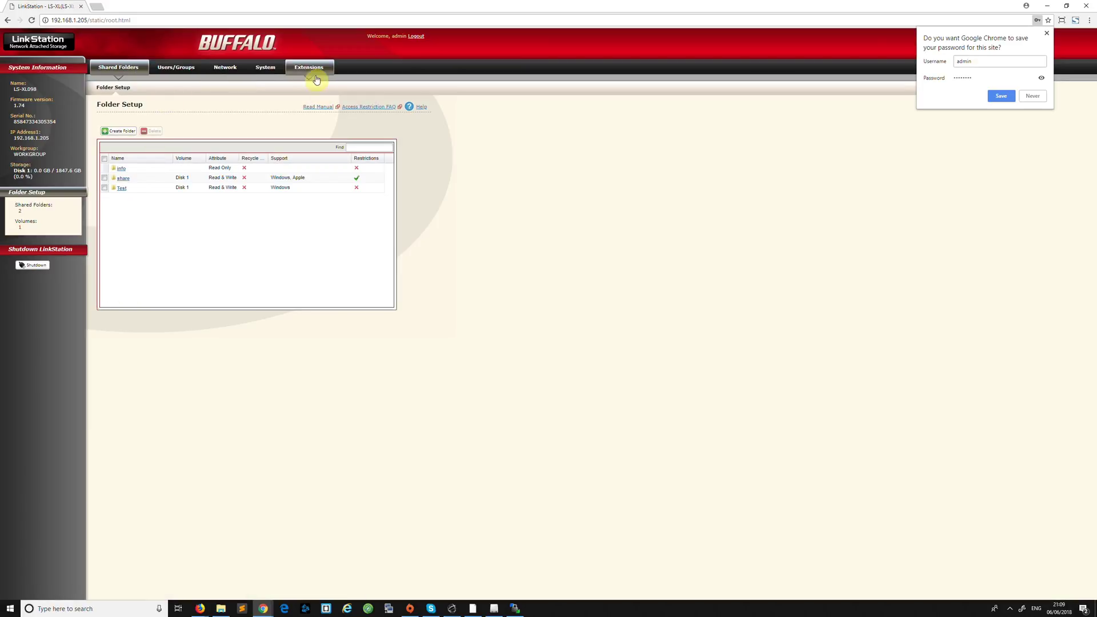
pyautogui.click(273, 71)
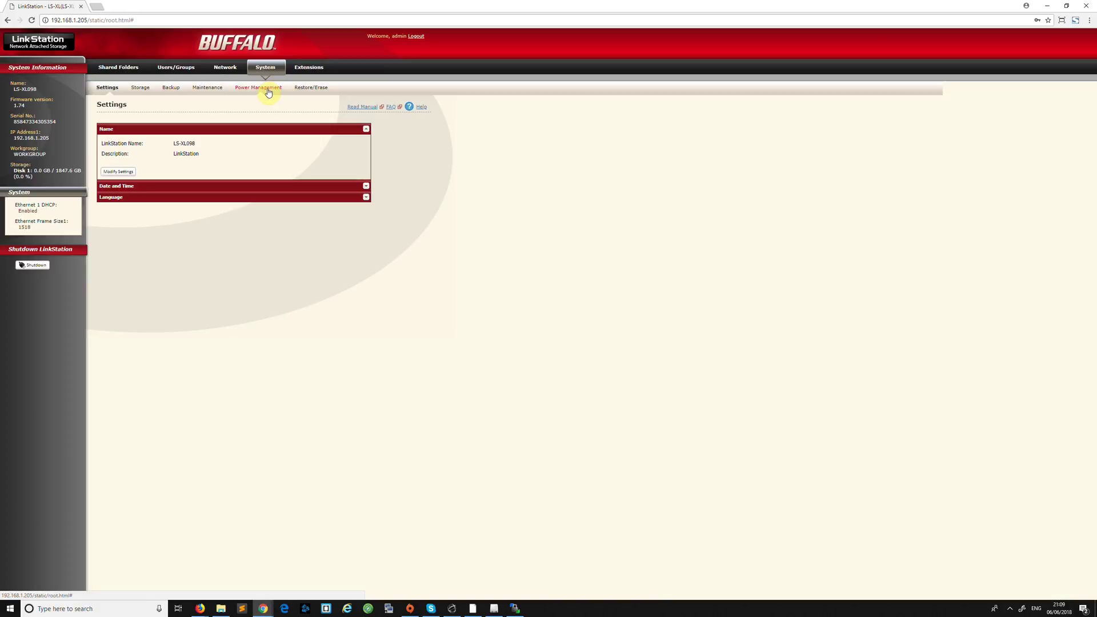
pyautogui.click(269, 88)
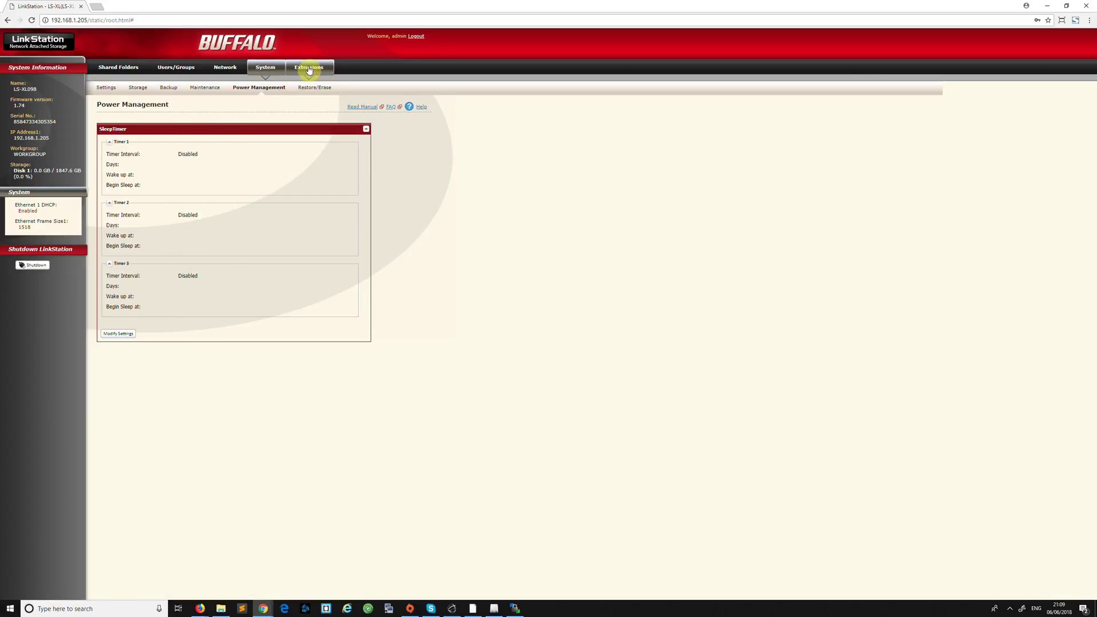
pyautogui.click(215, 91)
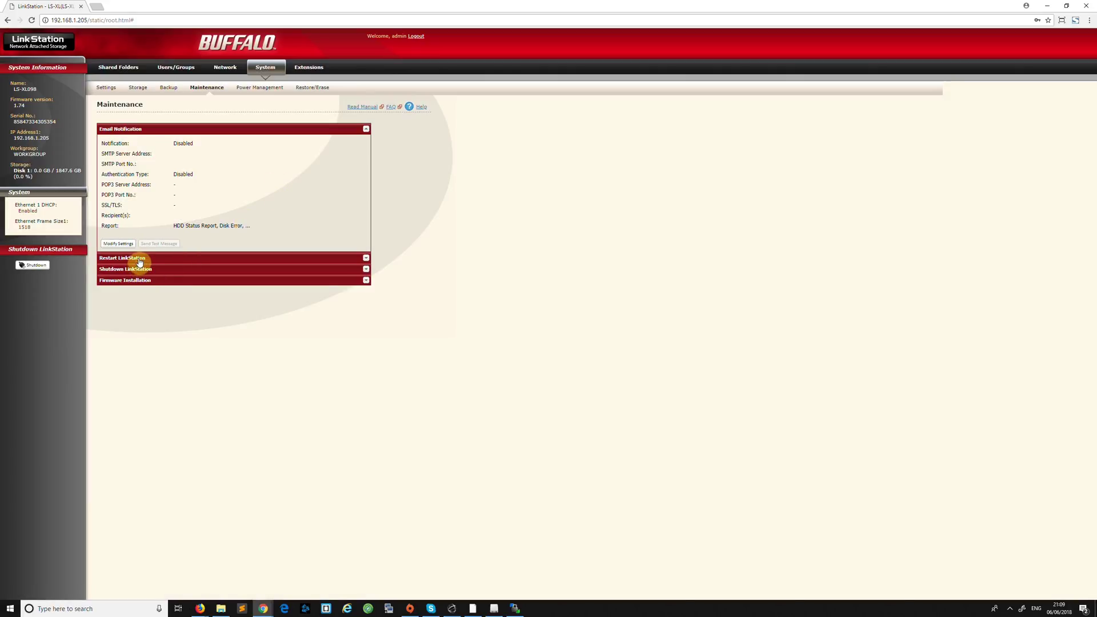
pyautogui.click(139, 259)
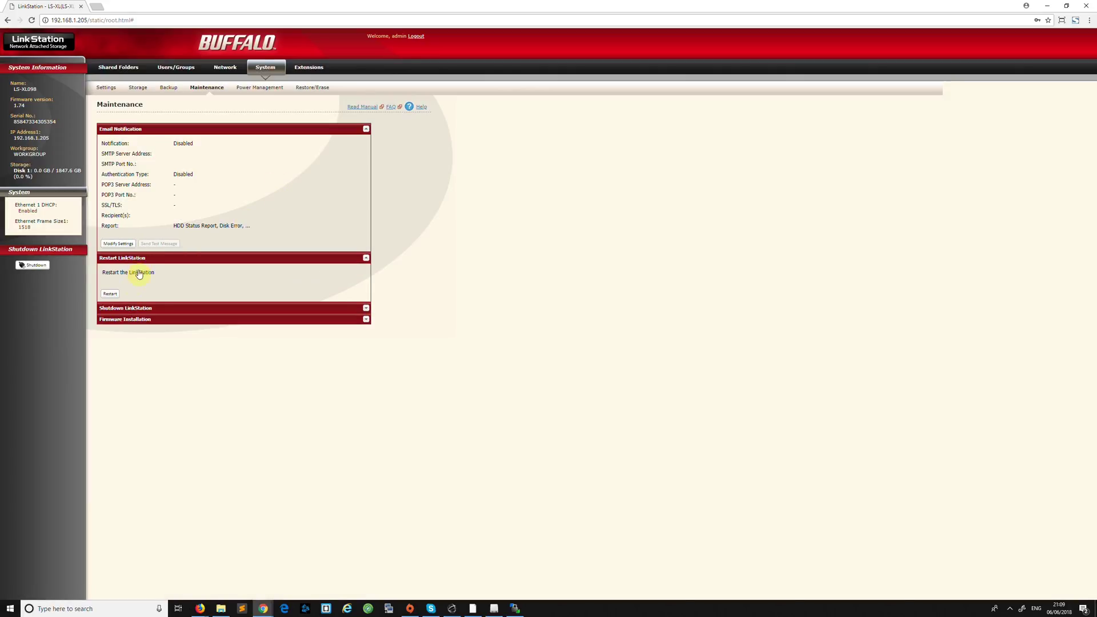
pyautogui.click(111, 295)
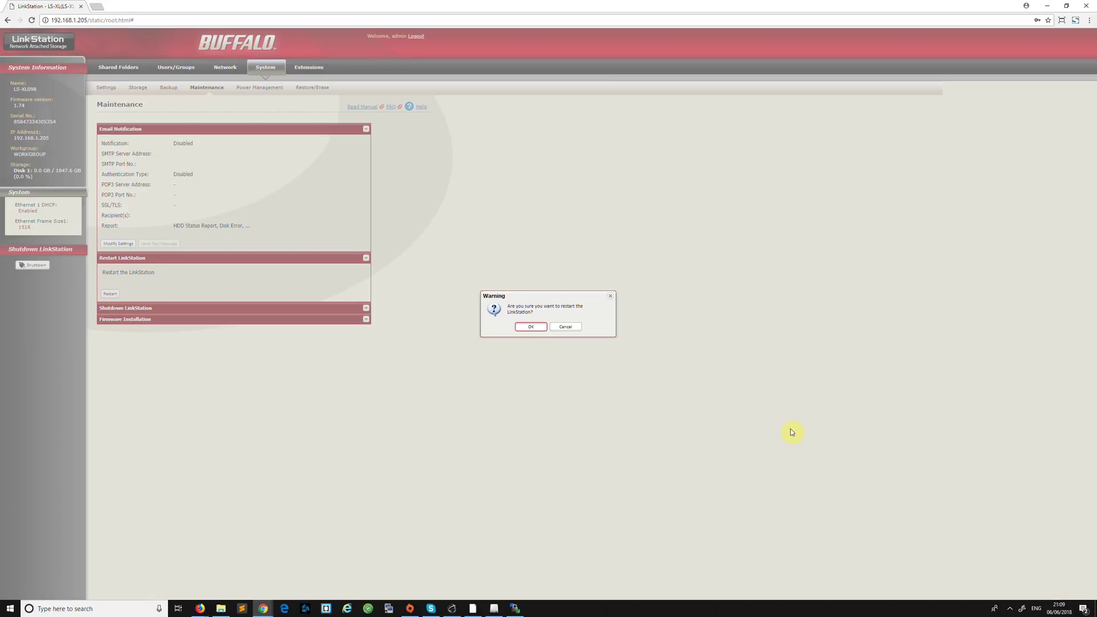
# Step: Confirm the restart warning, then bring WinSCP back to the front
pyautogui.click(531, 331)
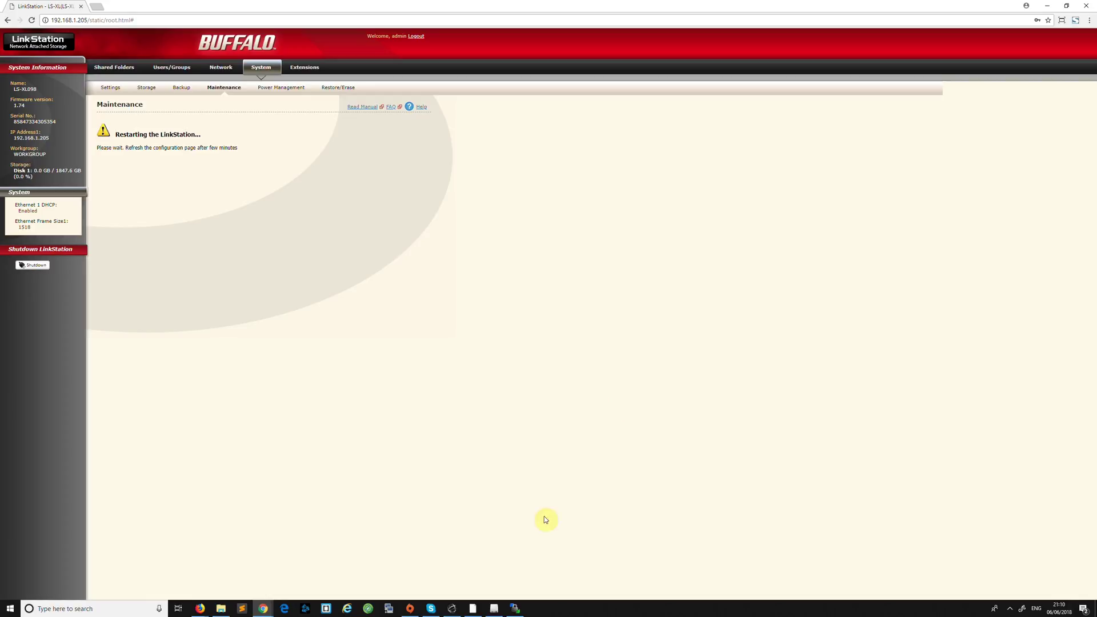
pyautogui.click(515, 609)
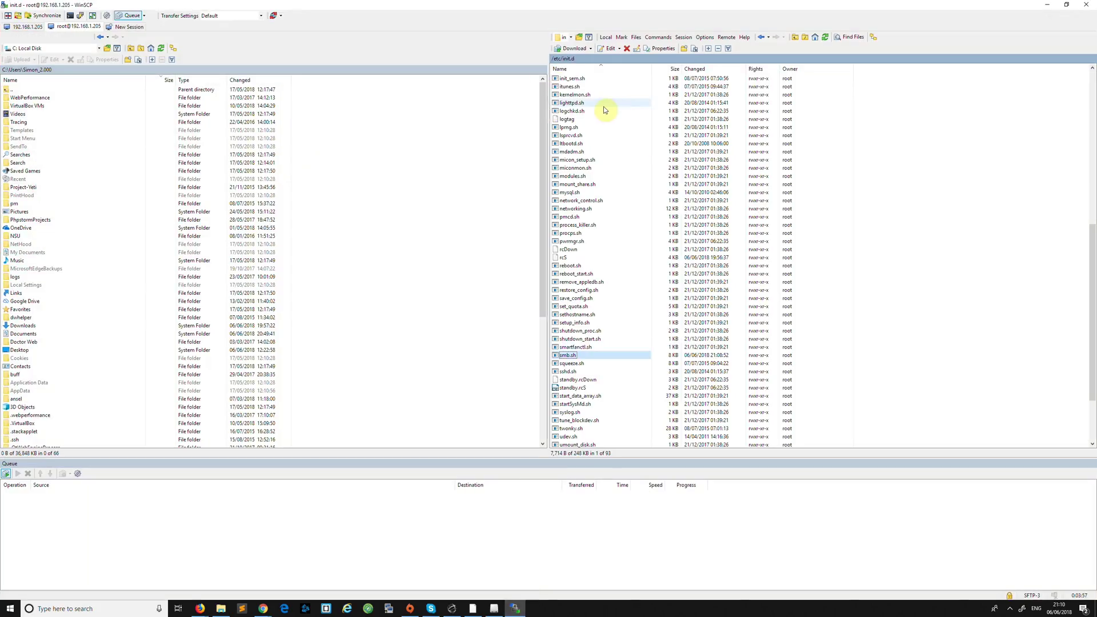
# Step: Refresh WinSCP's remote listing and reload the LinkStation page in Chrome
pyautogui.rightClick(603, 109)
pyautogui.click(650, 123)
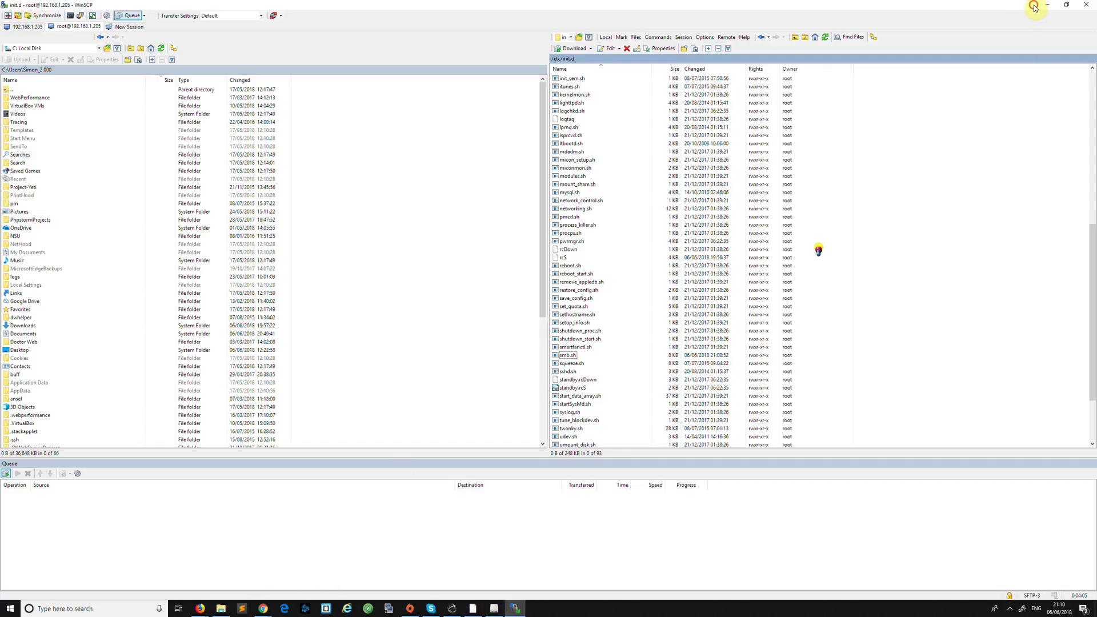
pyautogui.moveTo(260, 604)
pyautogui.click(306, 546)
pyautogui.rightClick(332, 275)
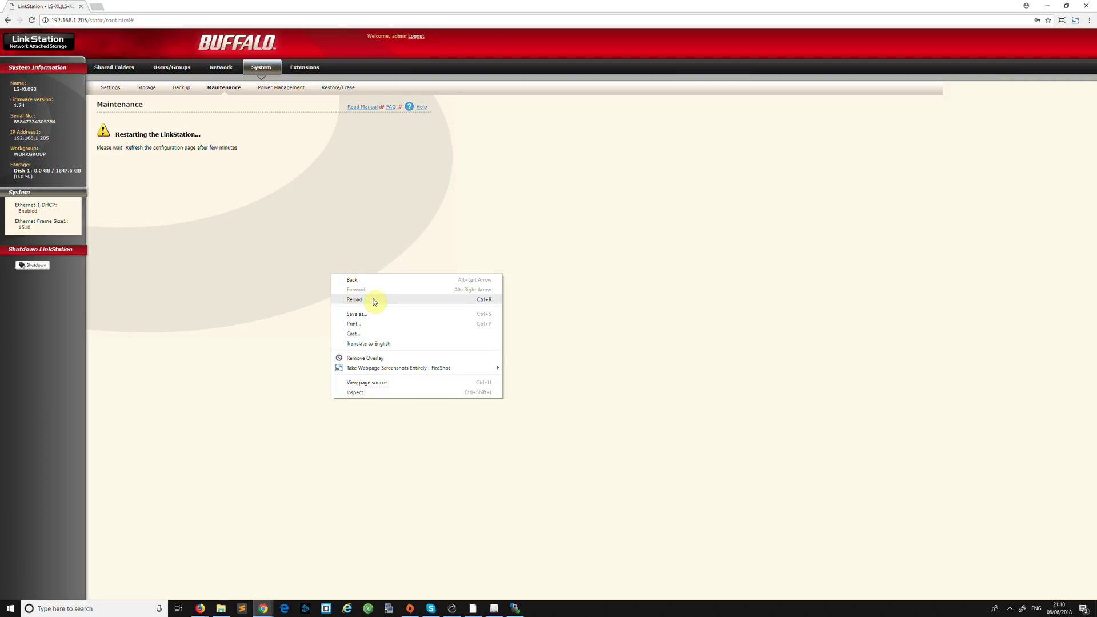
pyautogui.click(374, 300)
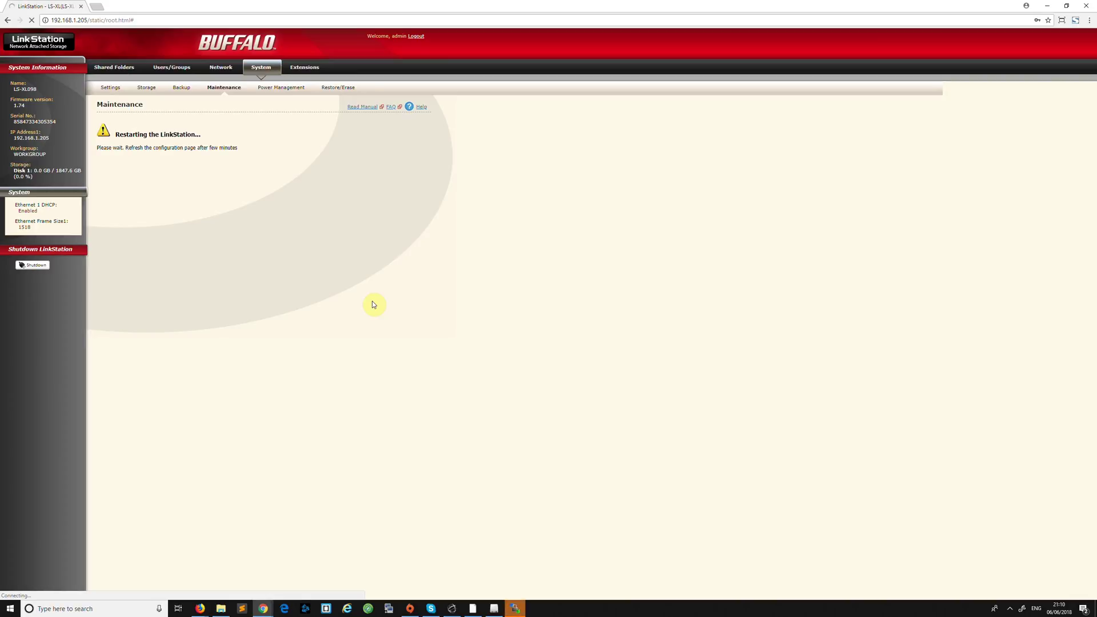
# Step: Abort the stalled WinSCP connection and choose Reconnect
pyautogui.click(516, 609)
pyautogui.click(589, 336)
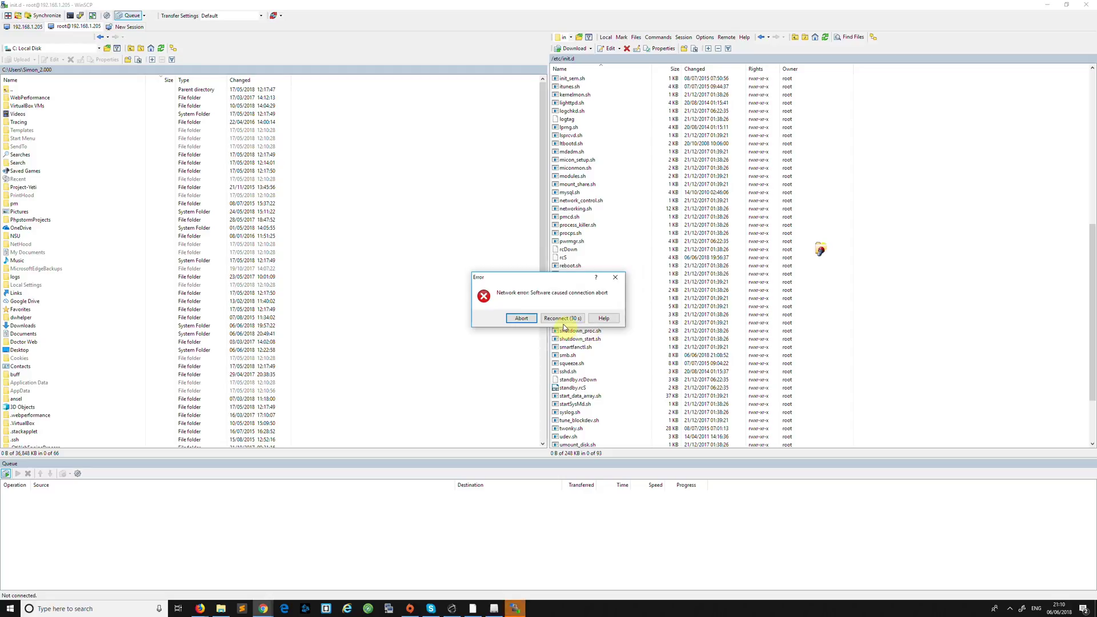
pyautogui.click(564, 320)
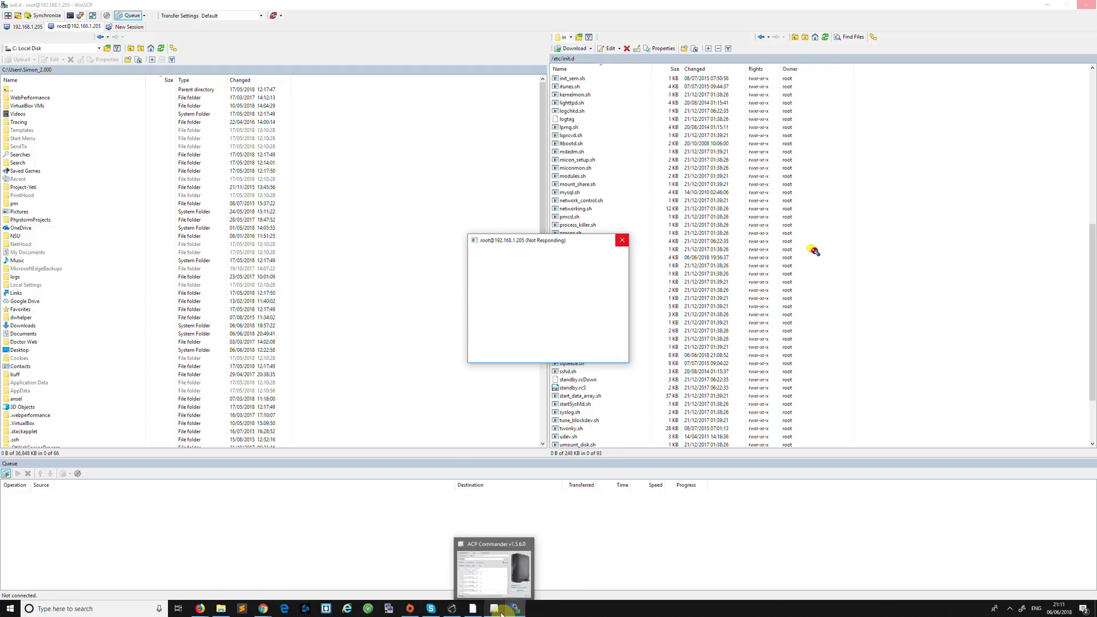
# Step: Point Chrome at 192.168.1.205/static/index.html
pyautogui.moveTo(271, 611)
pyautogui.click(283, 586)
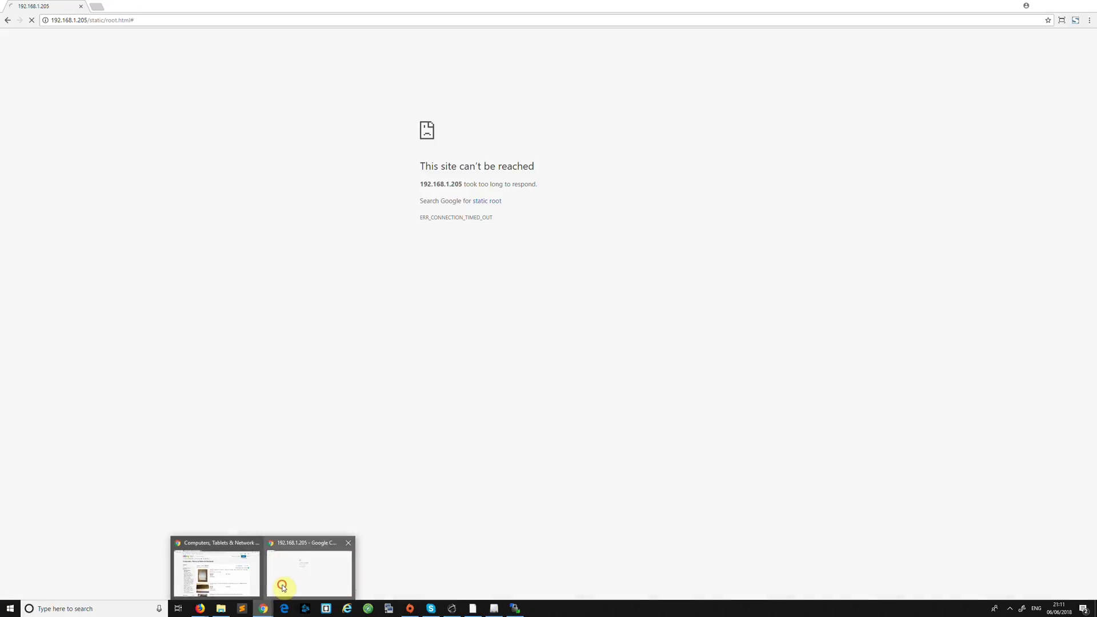
pyautogui.click(358, 333)
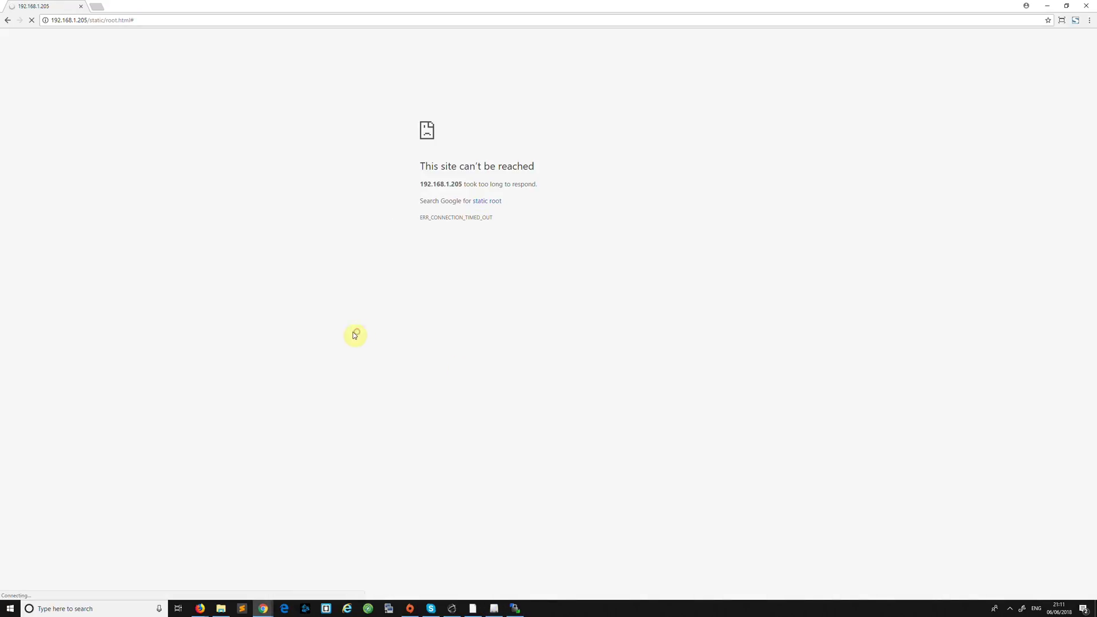
pyautogui.moveTo(92, 19); pyautogui.dragTo(147, 19)
pyautogui.write('s')
pyautogui.press('Return')
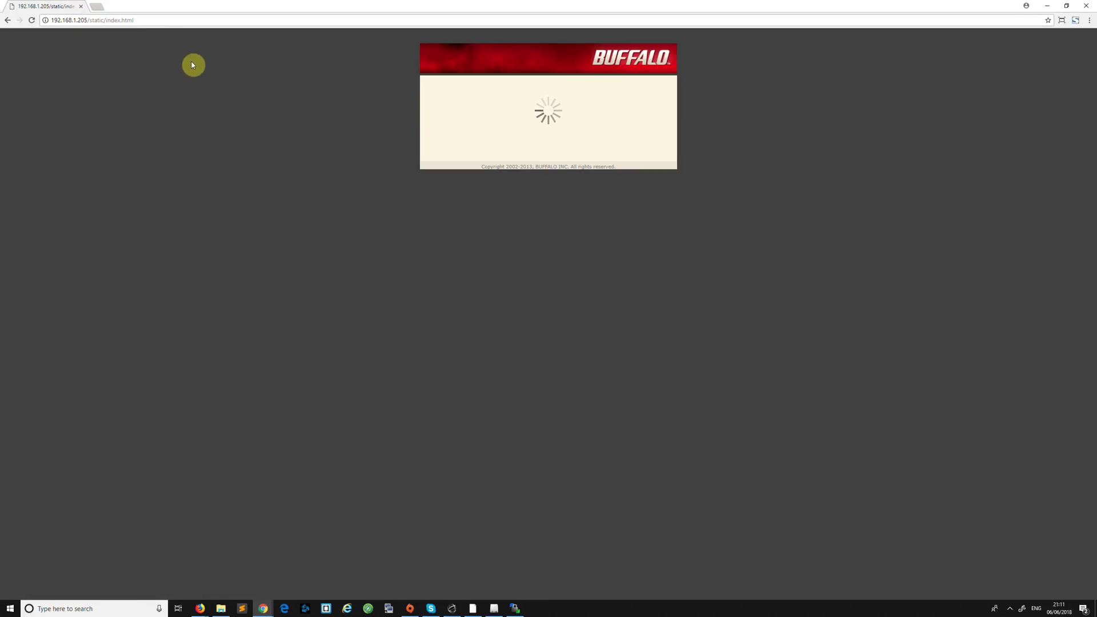
# Step: Refresh NAS Navigator2 to search the network for the LinkStation
pyautogui.click(452, 608)
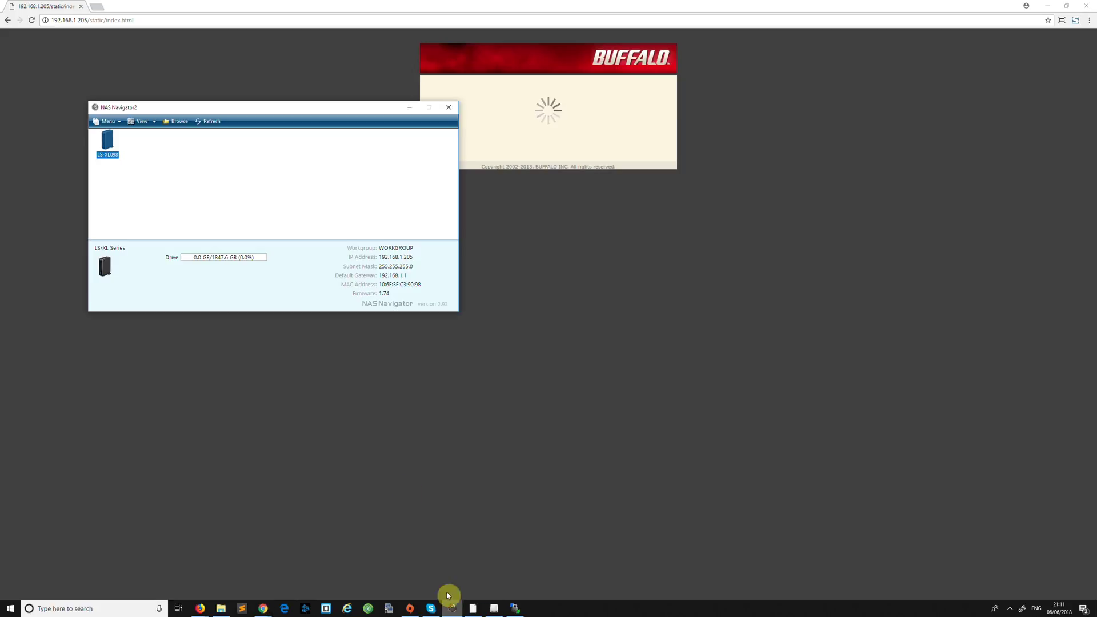
pyautogui.click(209, 122)
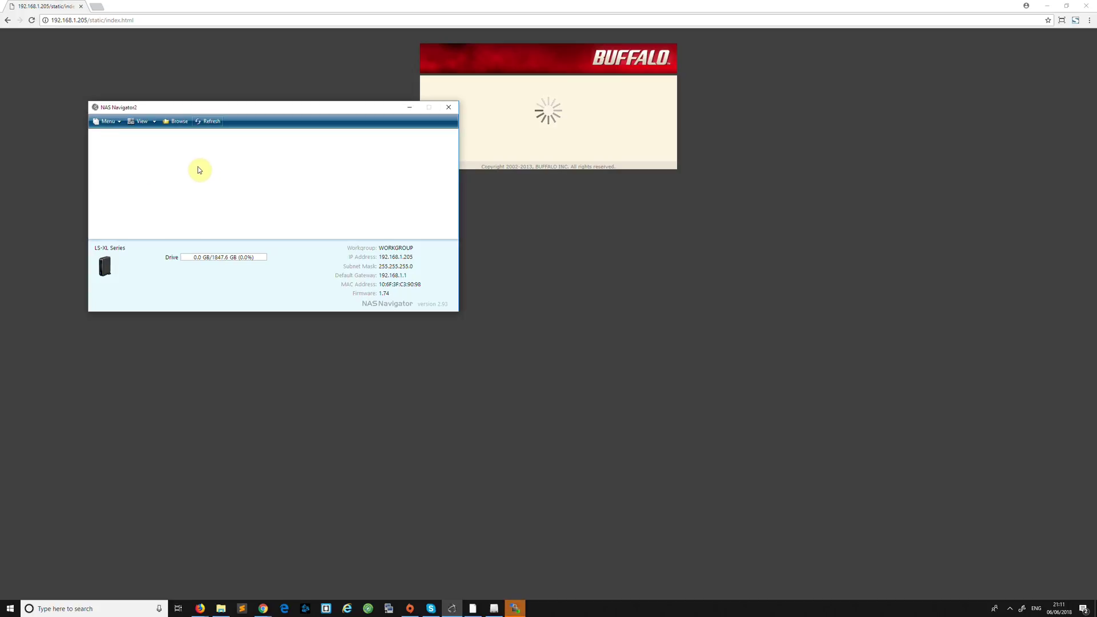
pyautogui.click(211, 123)
# Step: Try trimming Chrome's address back to the bare NAS IP, then abandon the edit
pyautogui.click(96, 21)
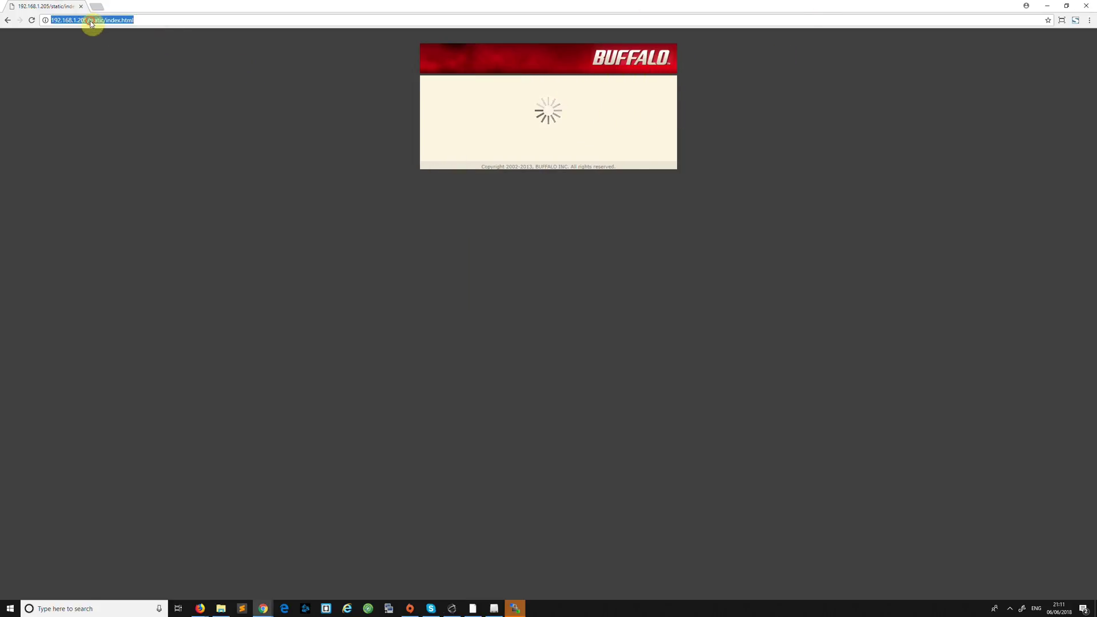
pyautogui.click(88, 21)
pyautogui.moveTo(89, 21); pyautogui.dragTo(171, 32)
pyautogui.press('BackSpace')
pyautogui.click(174, 44)
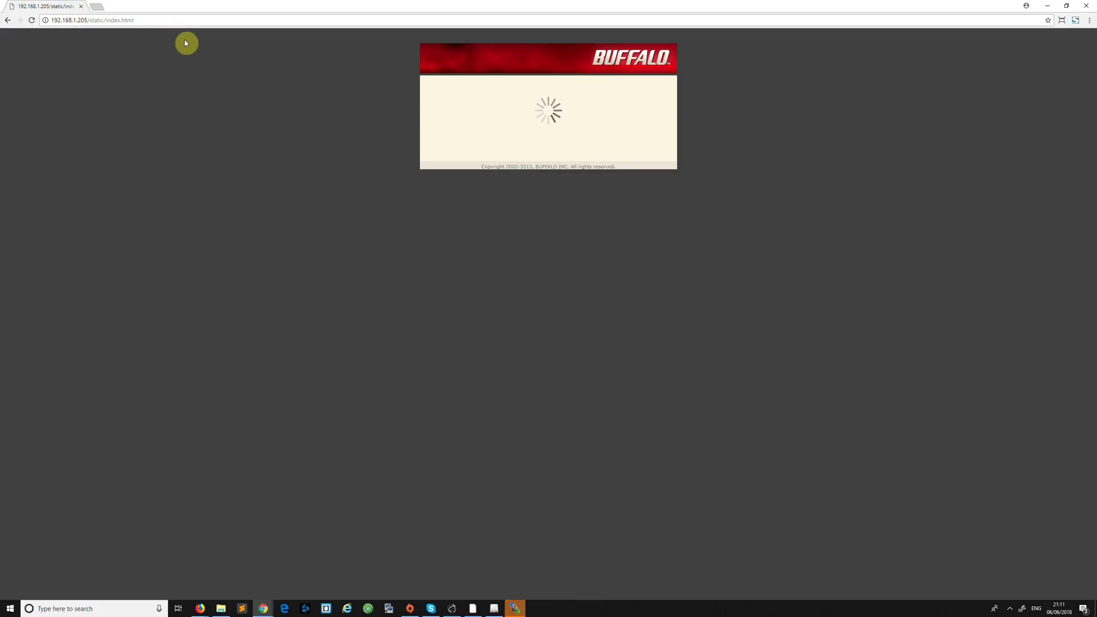
# Step: Refresh NAS Navigator2 again until it lists the LinkStation, then bring WinSCP forward
pyautogui.moveTo(502, 611)
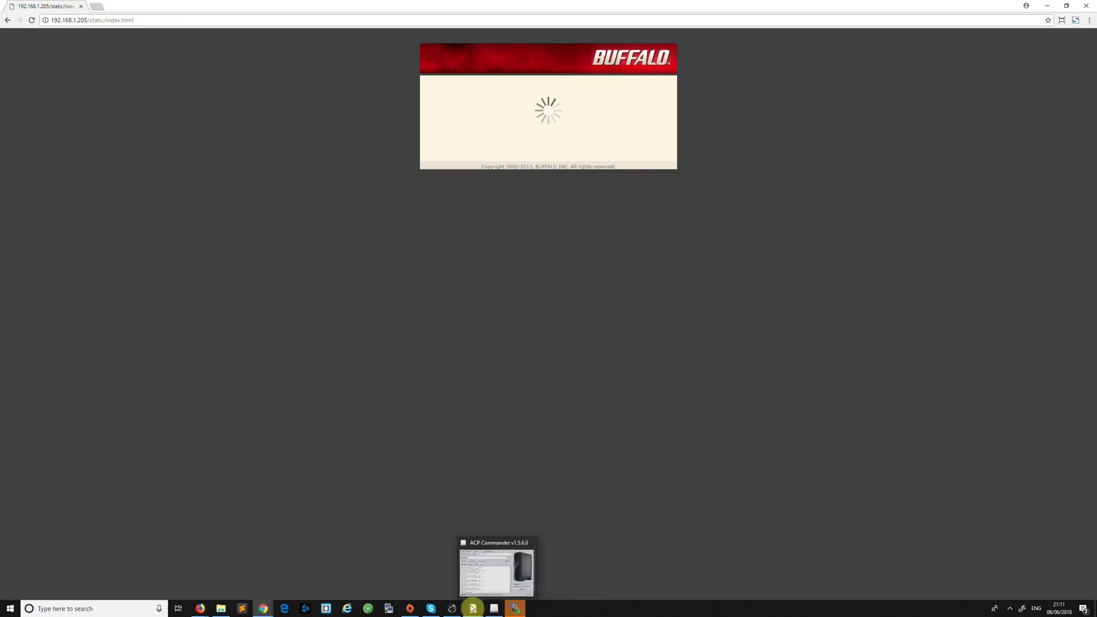
pyautogui.click(452, 609)
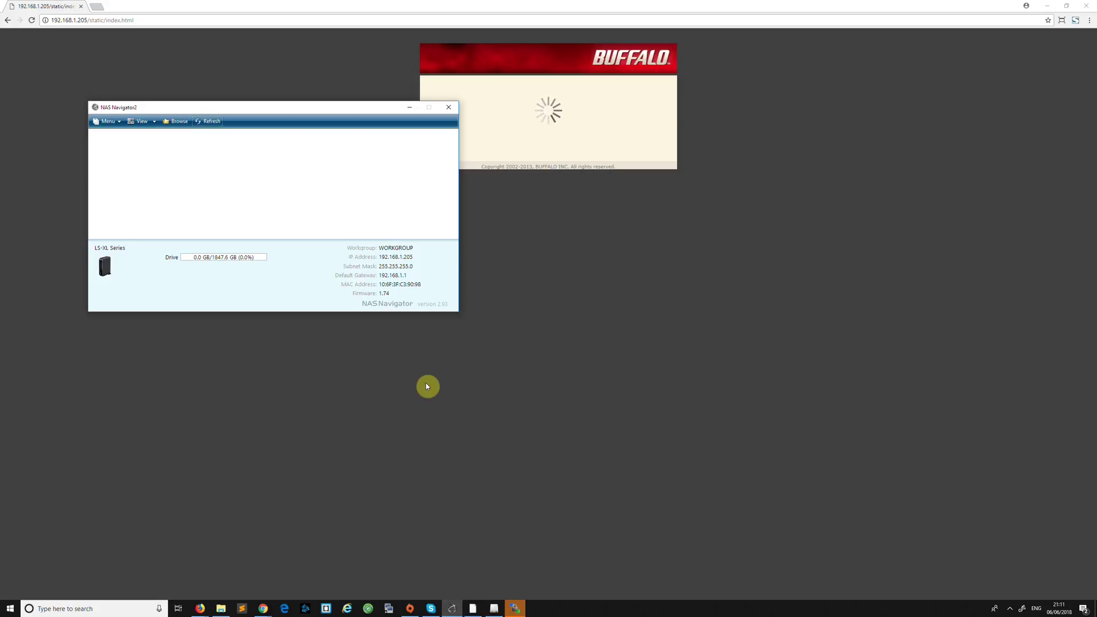
pyautogui.click(209, 121)
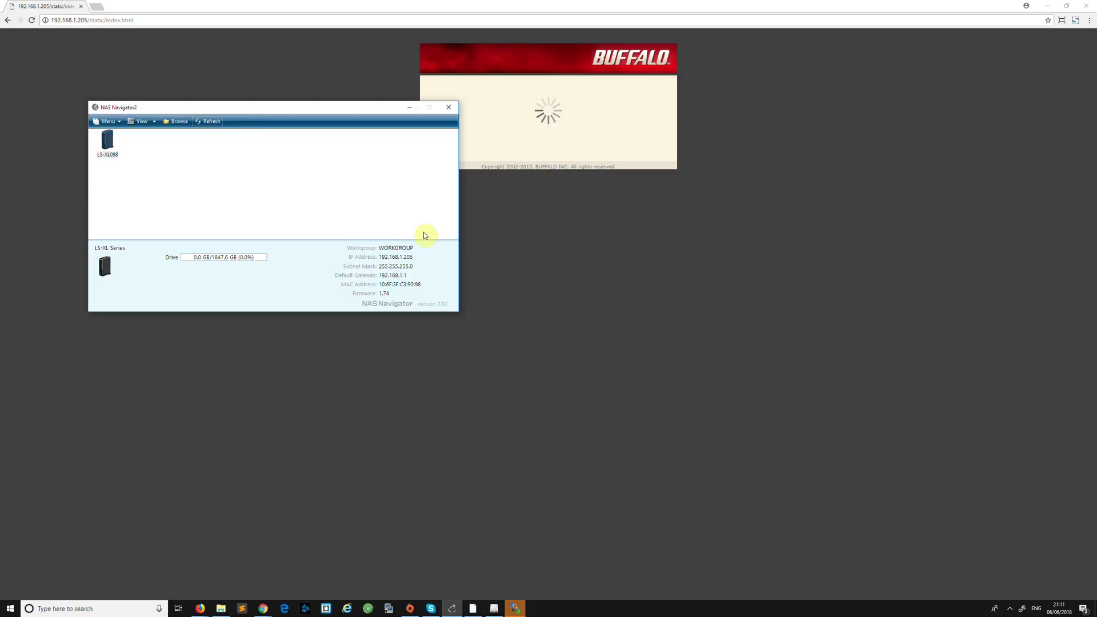
pyautogui.click(515, 609)
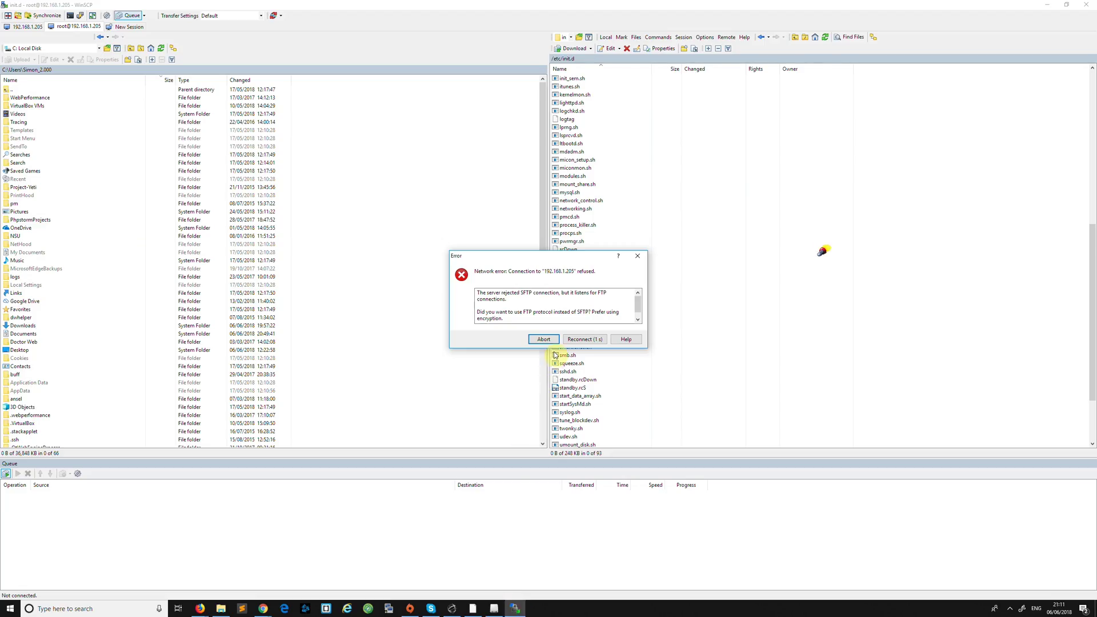
# Step: Retry the NAS connection, abort the failed reconnects, and end the dead session
pyautogui.click(585, 339)
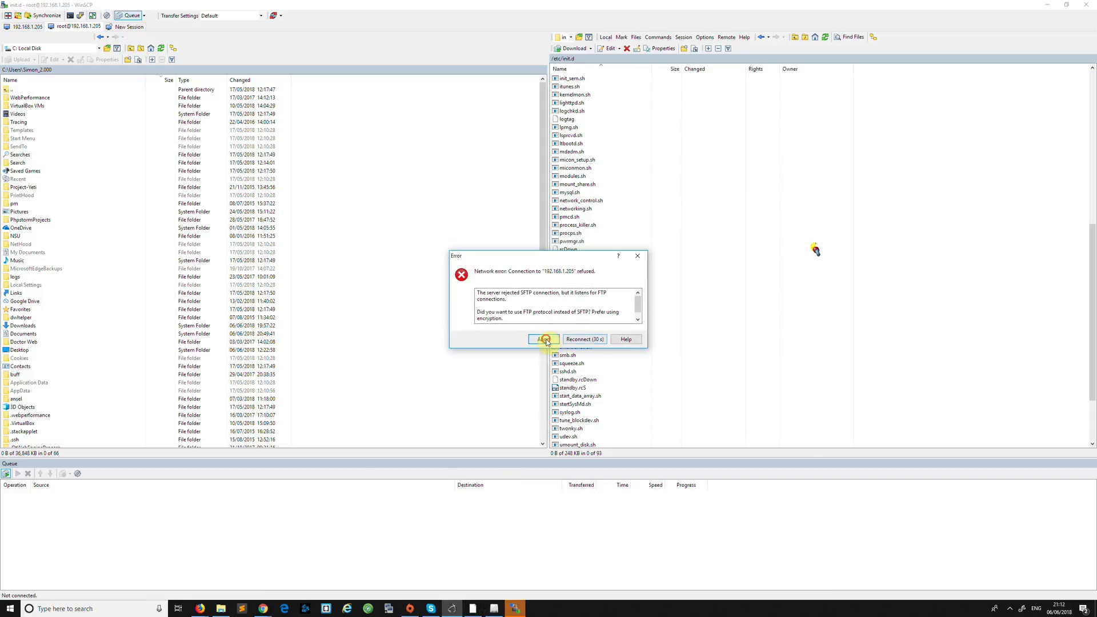
pyautogui.click(544, 339)
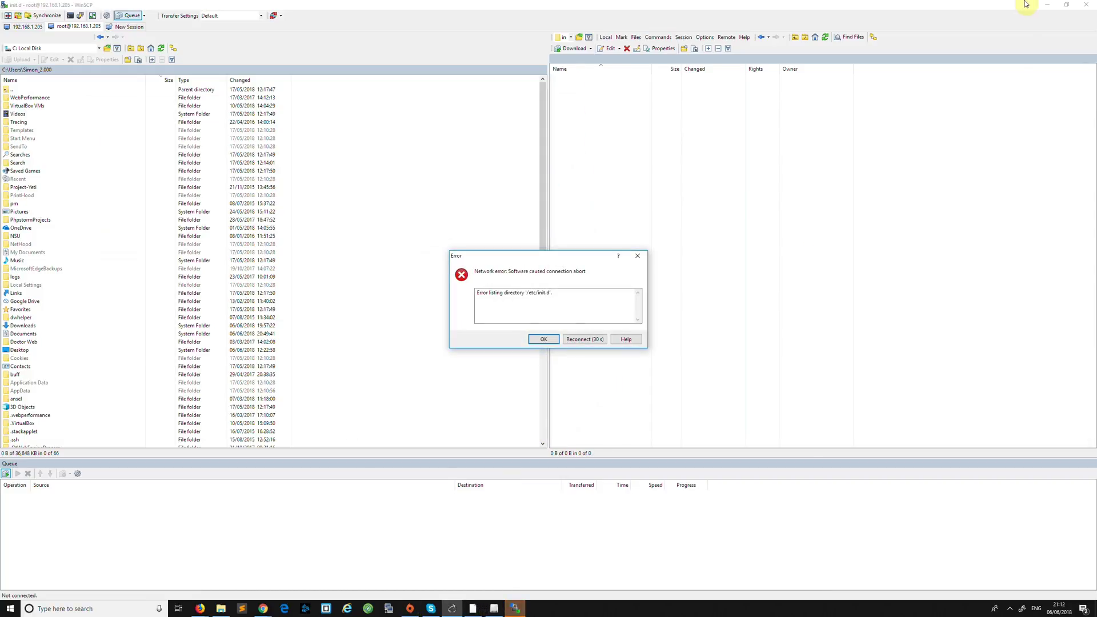
pyautogui.click(543, 339)
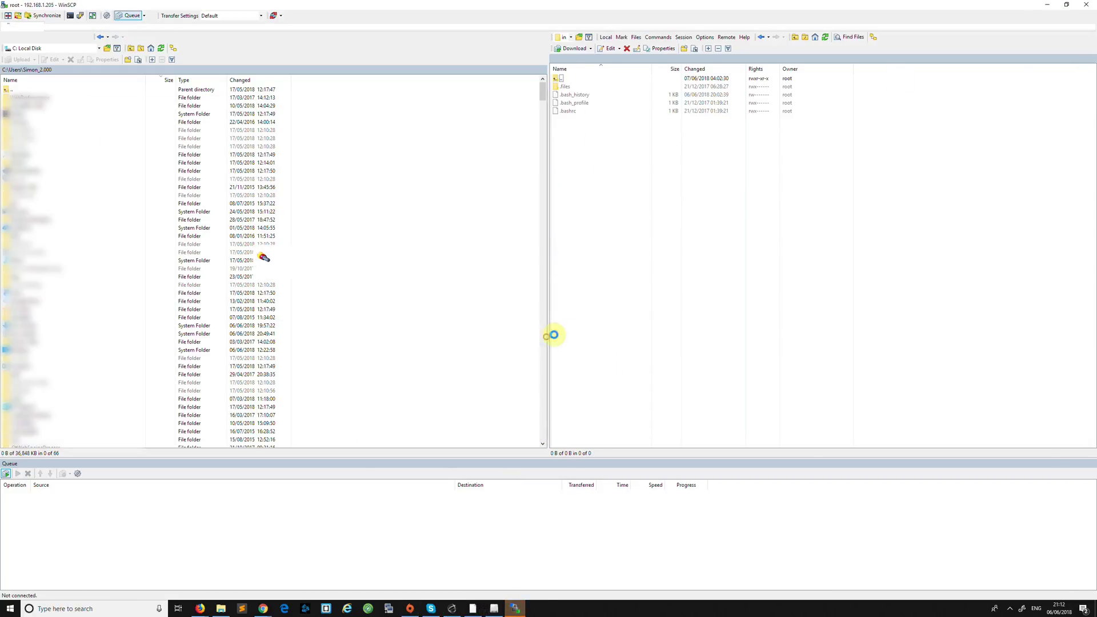
pyautogui.doubleClick(591, 78)
pyautogui.click(525, 316)
pyautogui.click(559, 339)
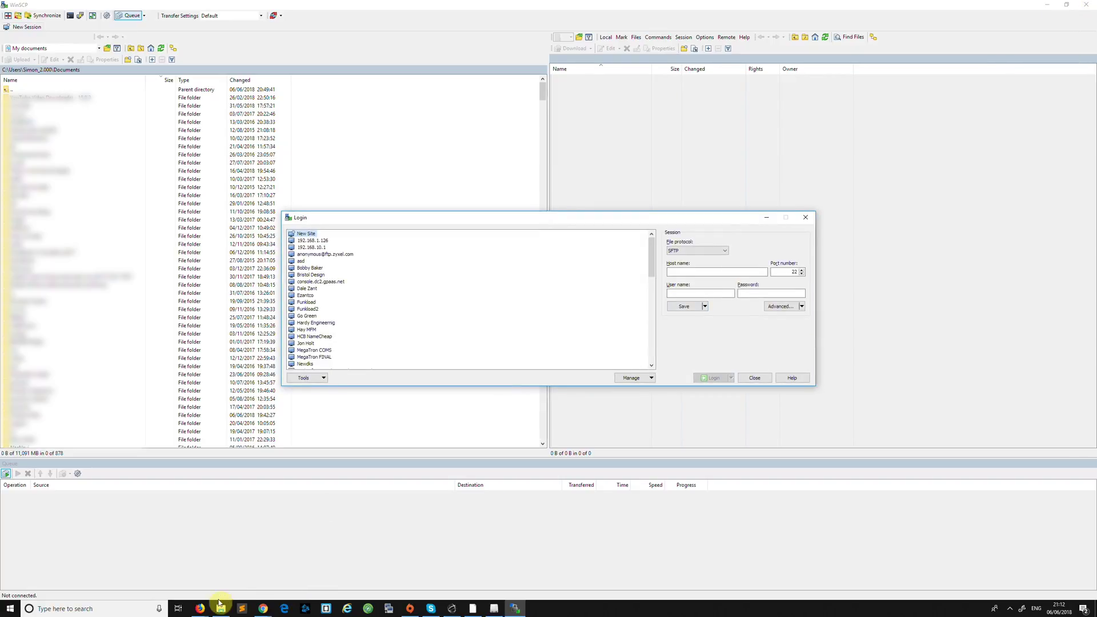
# Step: Bring up the LinkStation browser window, now showing the login page after the restart
pyautogui.click(262, 608)
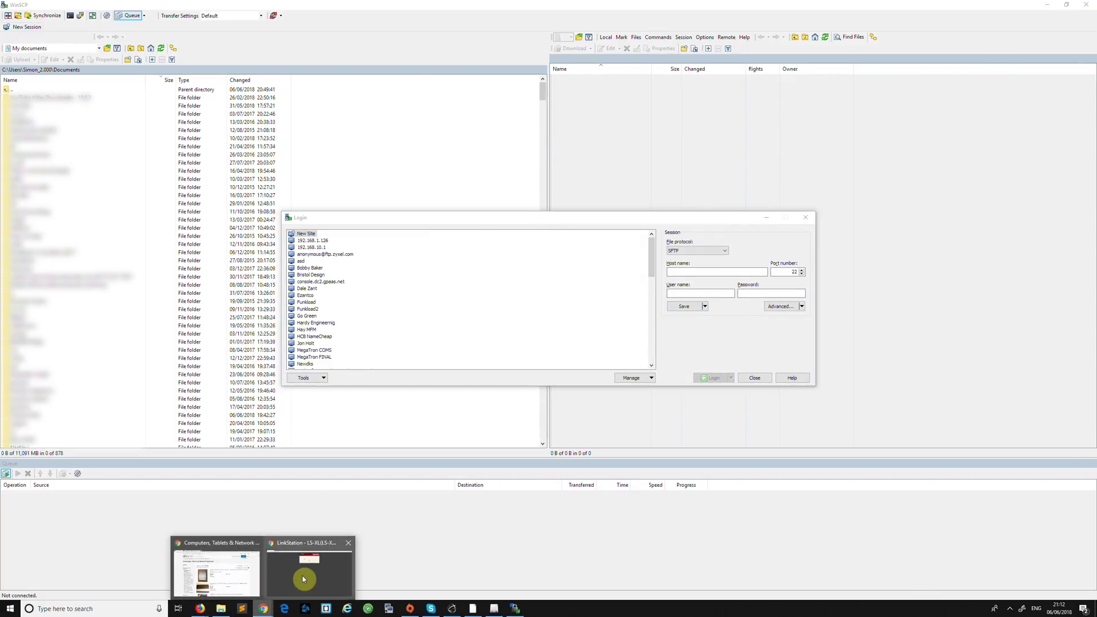
pyautogui.click(303, 577)
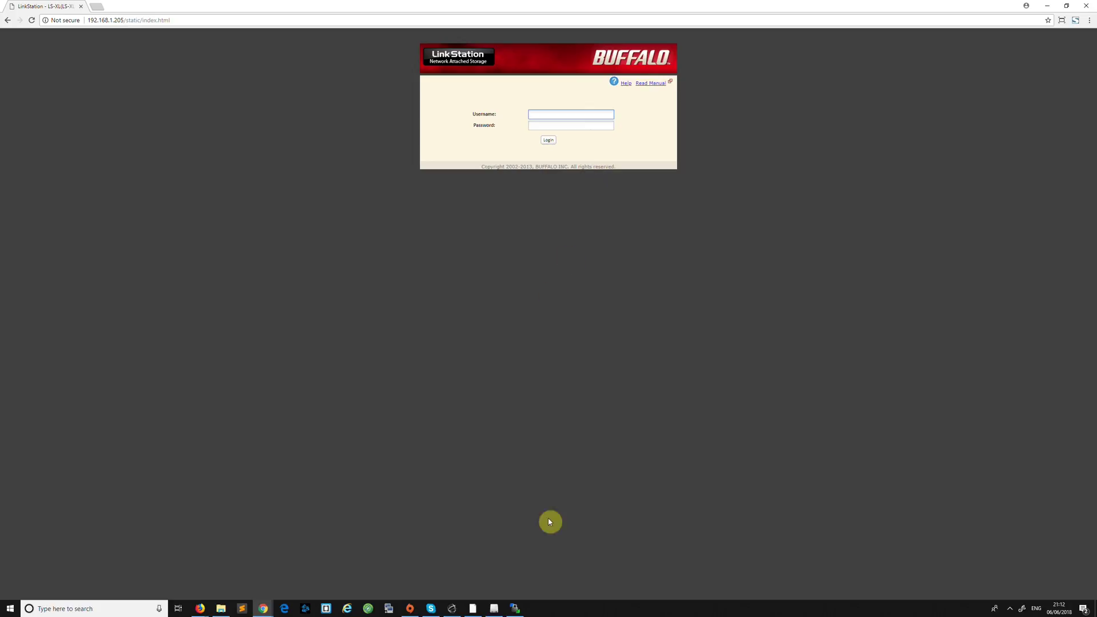
# Step: Rescan the network for the LinkStation in NAS Navigator2, then open File Explorer
pyautogui.click(451, 609)
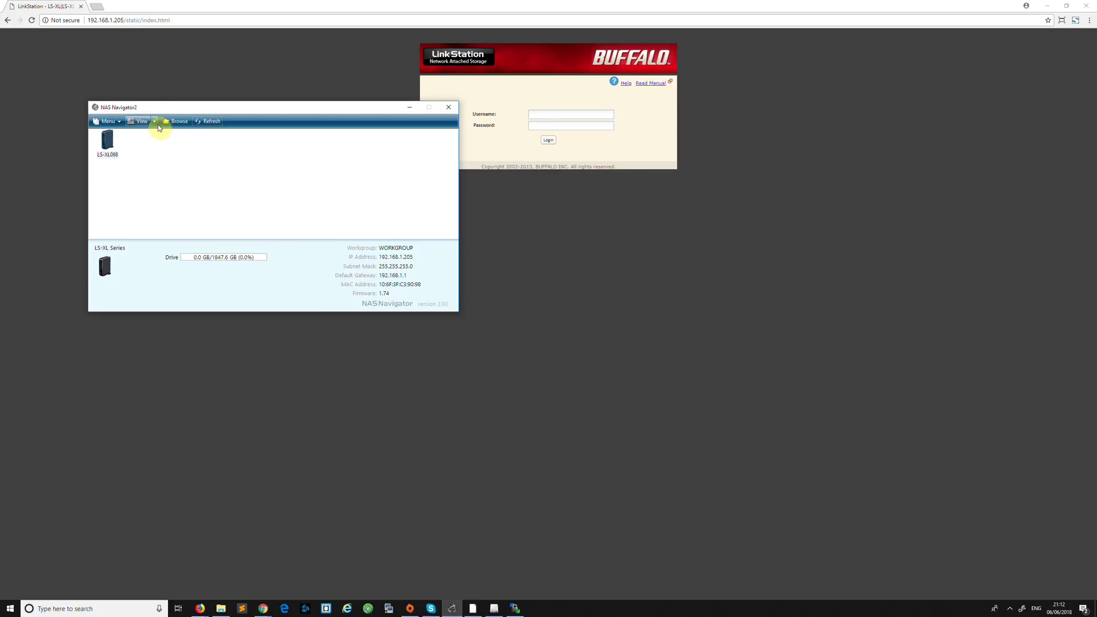
pyautogui.click(211, 121)
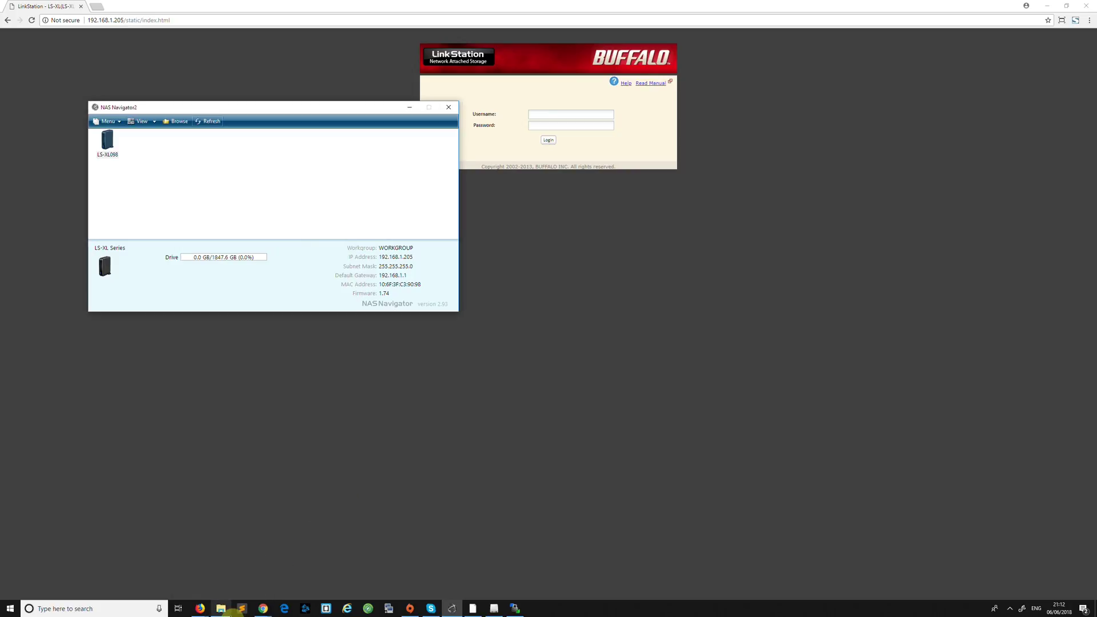
pyautogui.click(223, 609)
# Step: Browse File Explorer to \\192.168.1.205 to list the info, share and Test shares
pyautogui.click(672, 171)
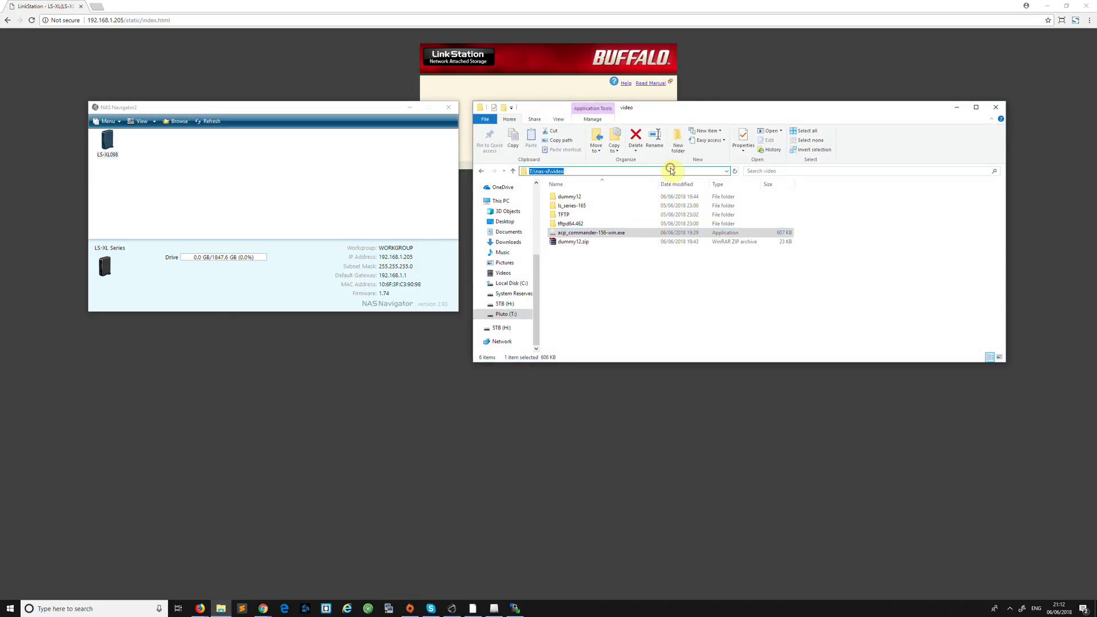
pyautogui.write('\\\\')
pyautogui.write('192.168.1.205')
pyautogui.press('Return')
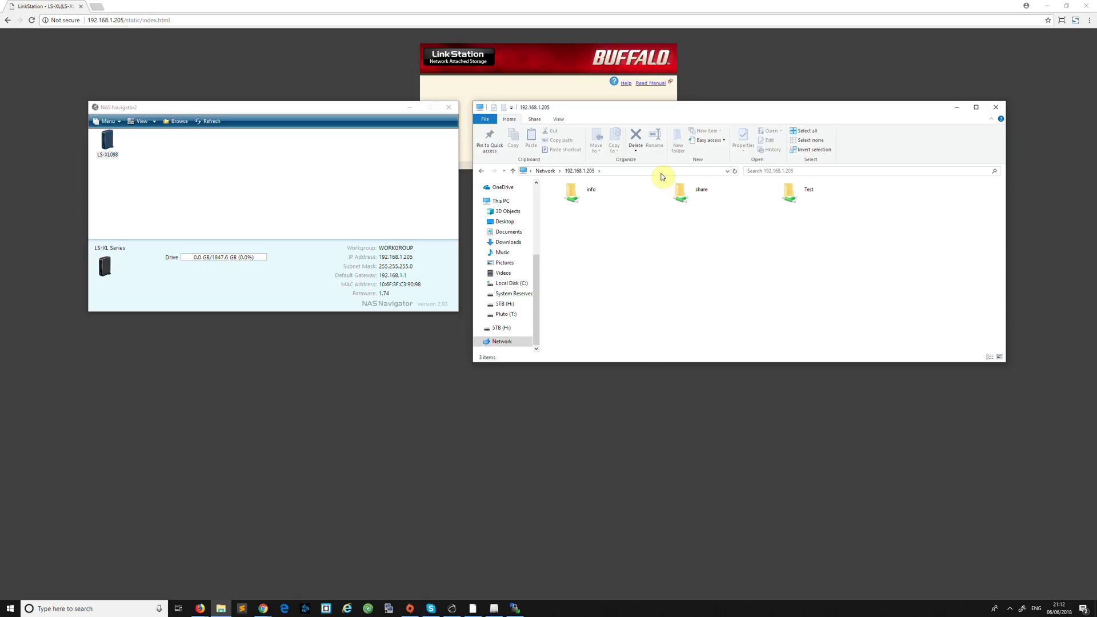